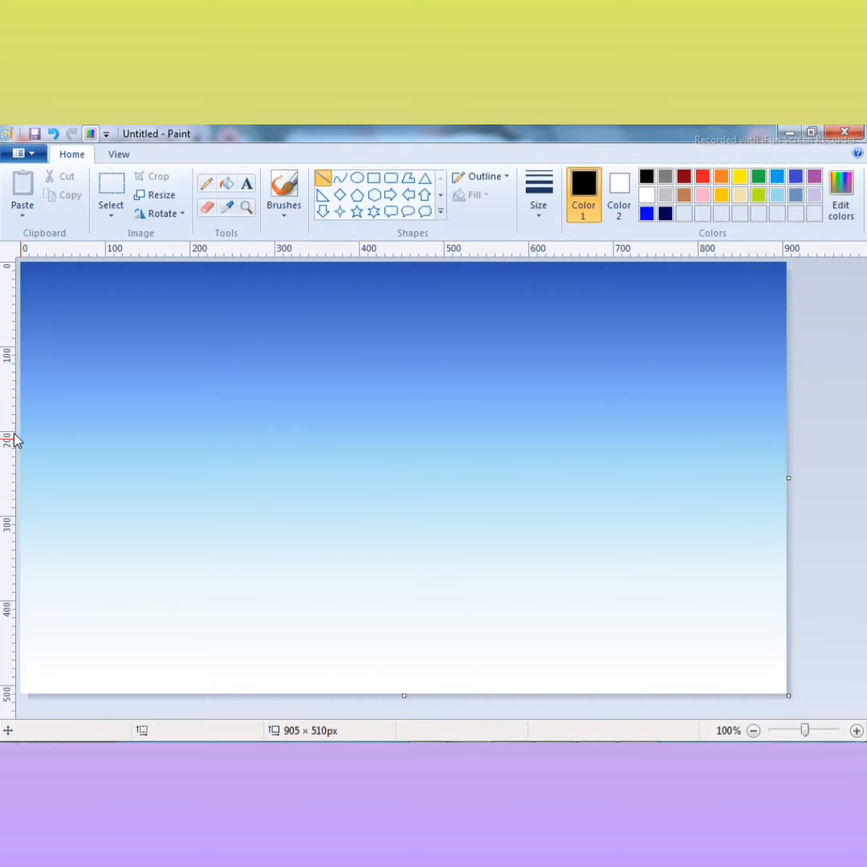
Draw a thick black horizontal line across the full canvas width at a height of about 227 px.
{"action": "left_click_drag", "start_coordinate": [24, 434], "coordinate": [786, 432]}
{"action": "left_click_drag", "start_coordinate": [333, 429], "coordinate": [347, 455]}
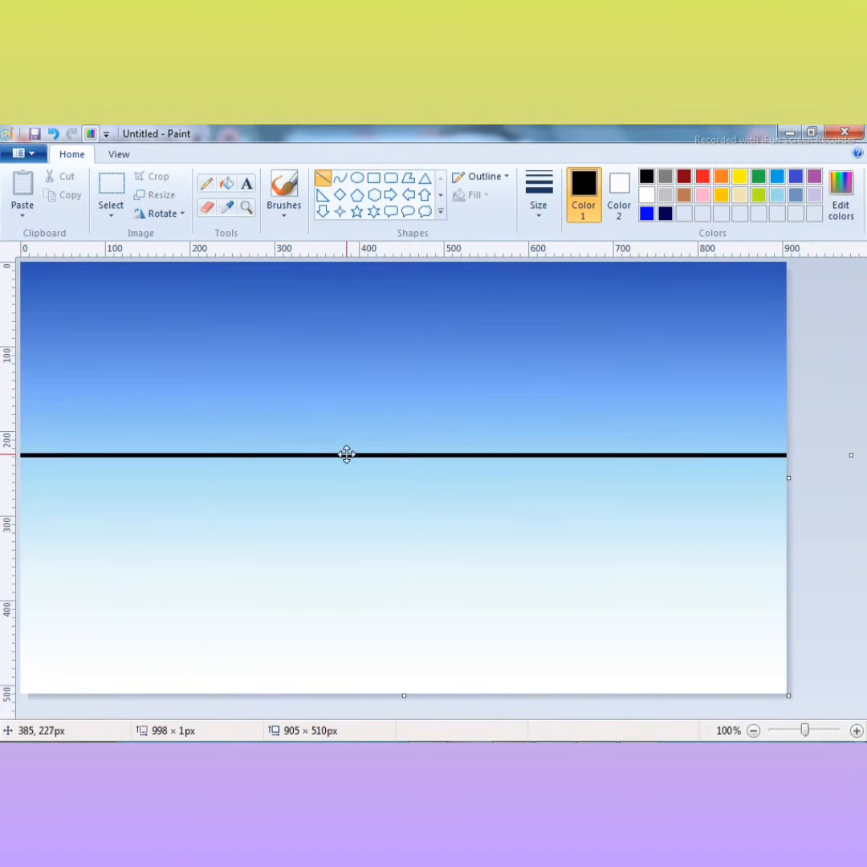
{"action": "key", "text": "ctrl+z"}
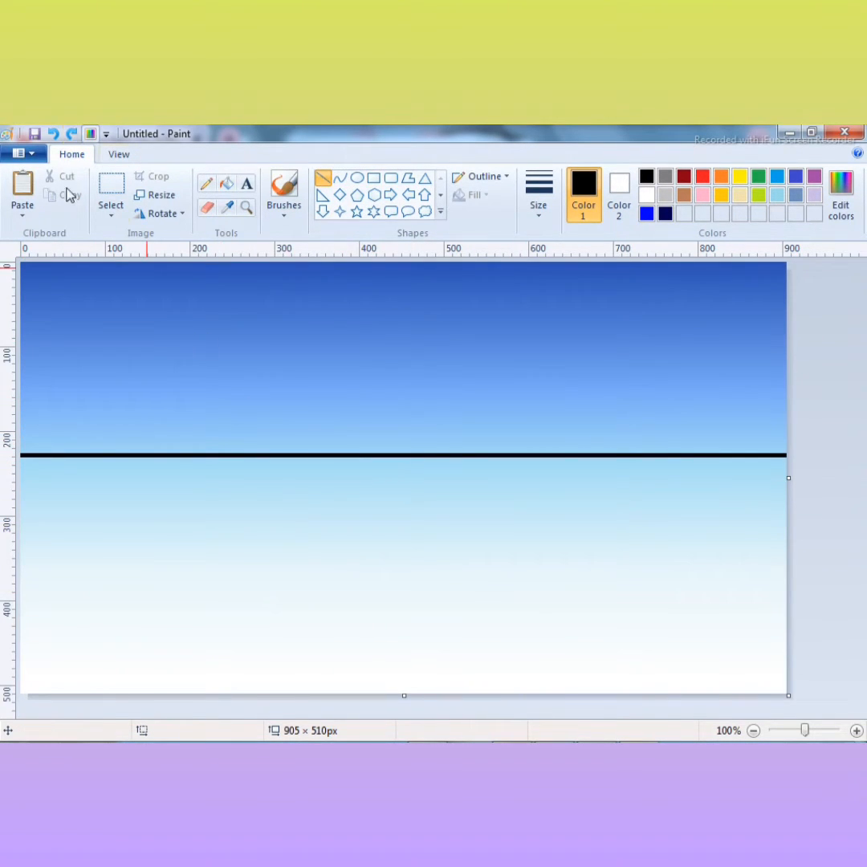
Draw a black triangle about 201 px wide on the horizon line, with its left corner extending past the canvas's left edge.
{"action": "left_click", "coordinate": [425, 177]}
{"action": "left_click_drag", "start_coordinate": [21, 455], "coordinate": [180, 358]}
{"action": "mouse_move", "coordinate": [93, 405]}
{"action": "left_mouse_down"}
{"action": "mouse_move", "coordinate": [103, 403]}
{"action": "mouse_move", "coordinate": [87, 409]}
{"action": "left_mouse_up"}
{"action": "left_click_drag", "start_coordinate": [174, 409], "coordinate": [185, 410]}
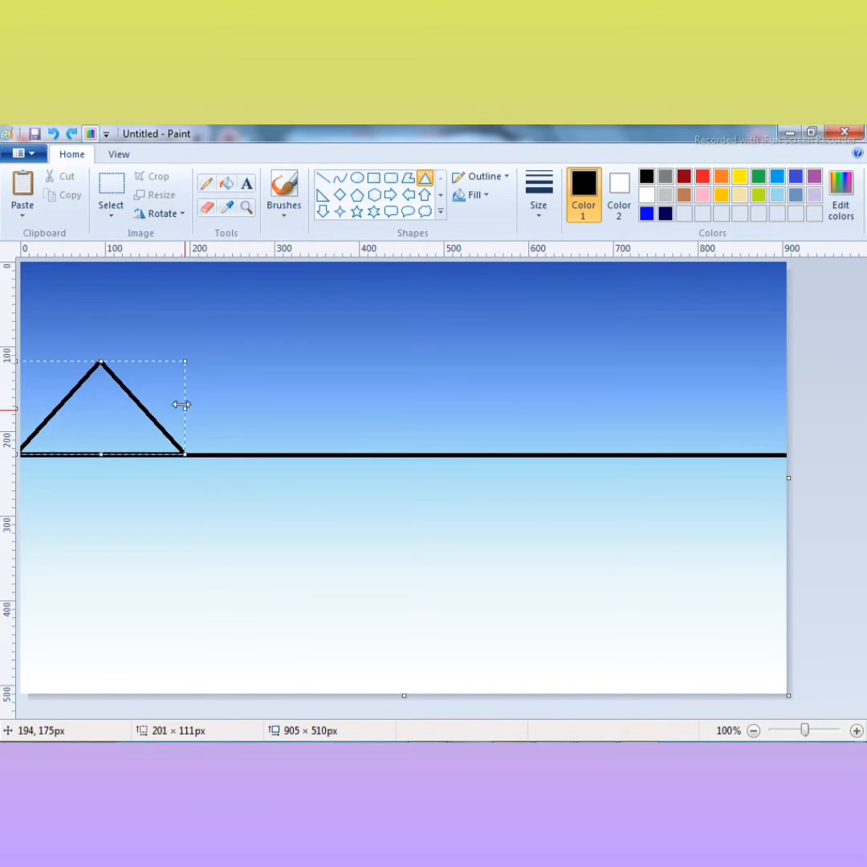
{"action": "left_click_drag", "start_coordinate": [100, 361], "coordinate": [100, 345]}
{"action": "left_click_drag", "start_coordinate": [111, 403], "coordinate": [79, 403]}
{"action": "left_click", "coordinate": [81, 472]}
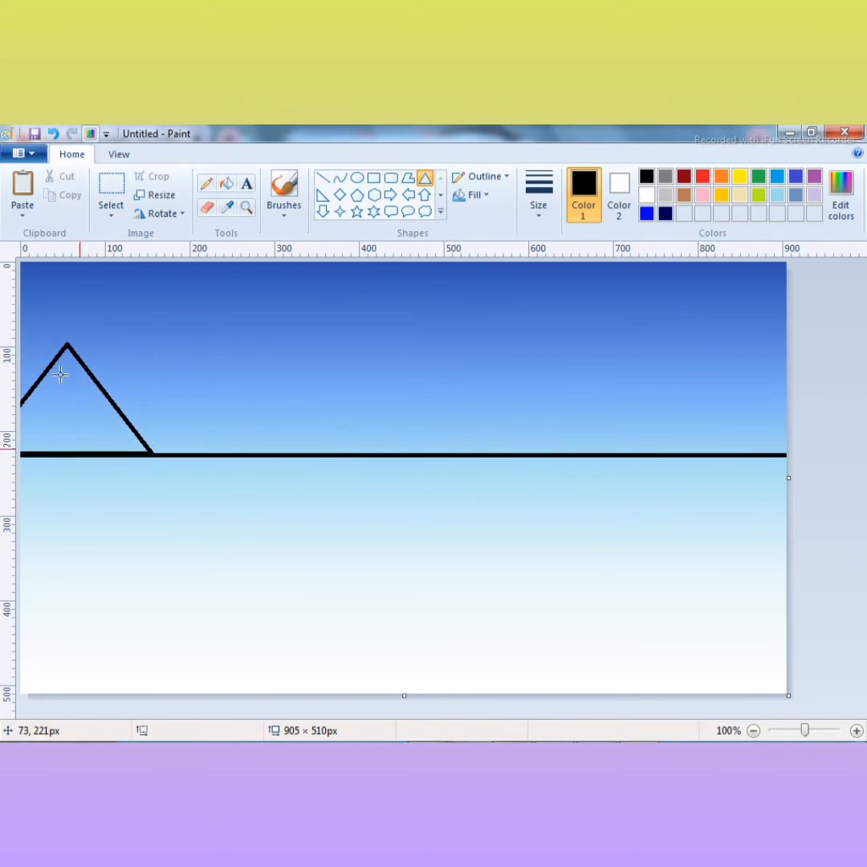
Copy the triangle, paste it beside the first one on the horizon, and extend its left slope to the first mountain with a line.
{"action": "left_click", "coordinate": [111, 193]}
{"action": "left_click_drag", "start_coordinate": [22, 335], "coordinate": [161, 456]}
{"action": "right_click", "coordinate": [108, 423]}
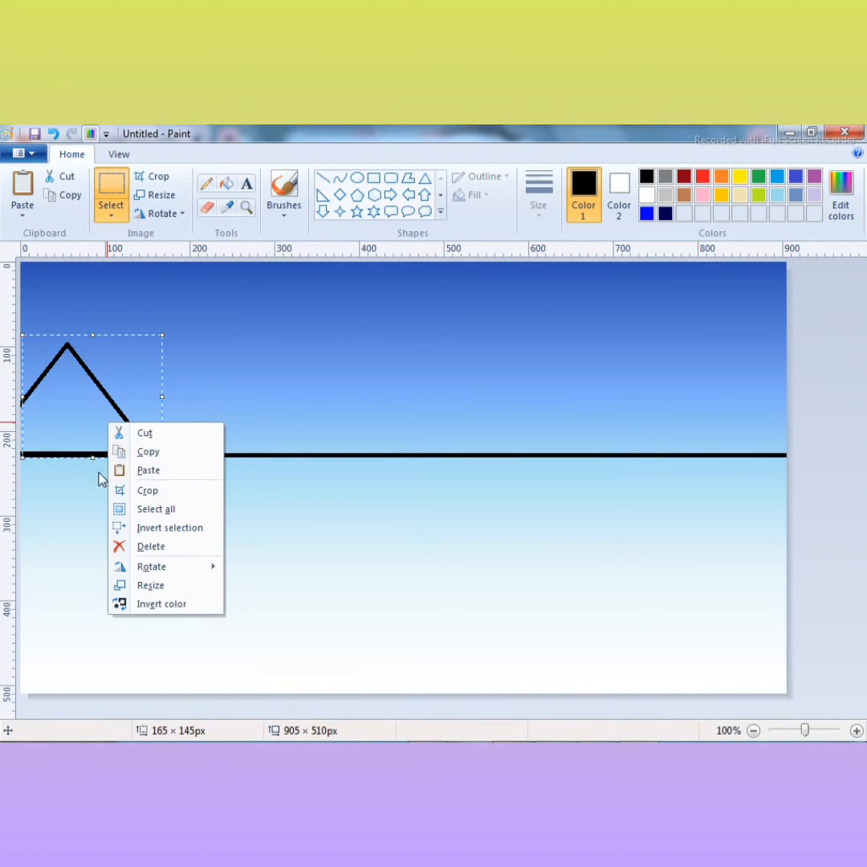
{"action": "left_click", "coordinate": [145, 454]}
{"action": "left_click", "coordinate": [23, 189]}
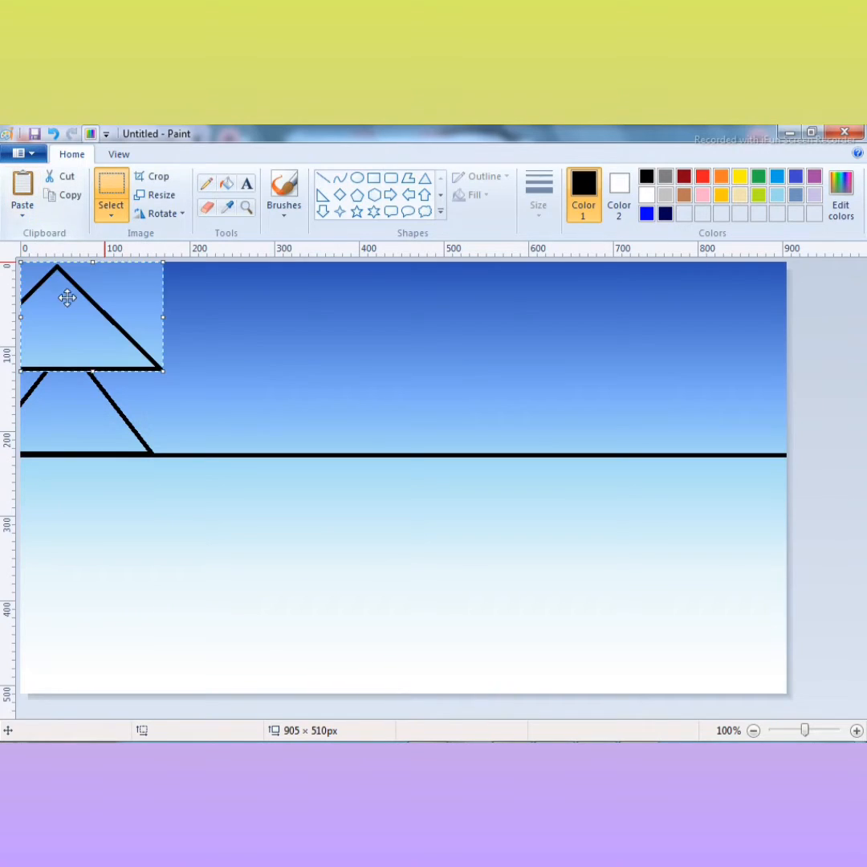
{"action": "left_click_drag", "start_coordinate": [67, 298], "coordinate": [205, 407]}
{"action": "left_click", "coordinate": [124, 331]}
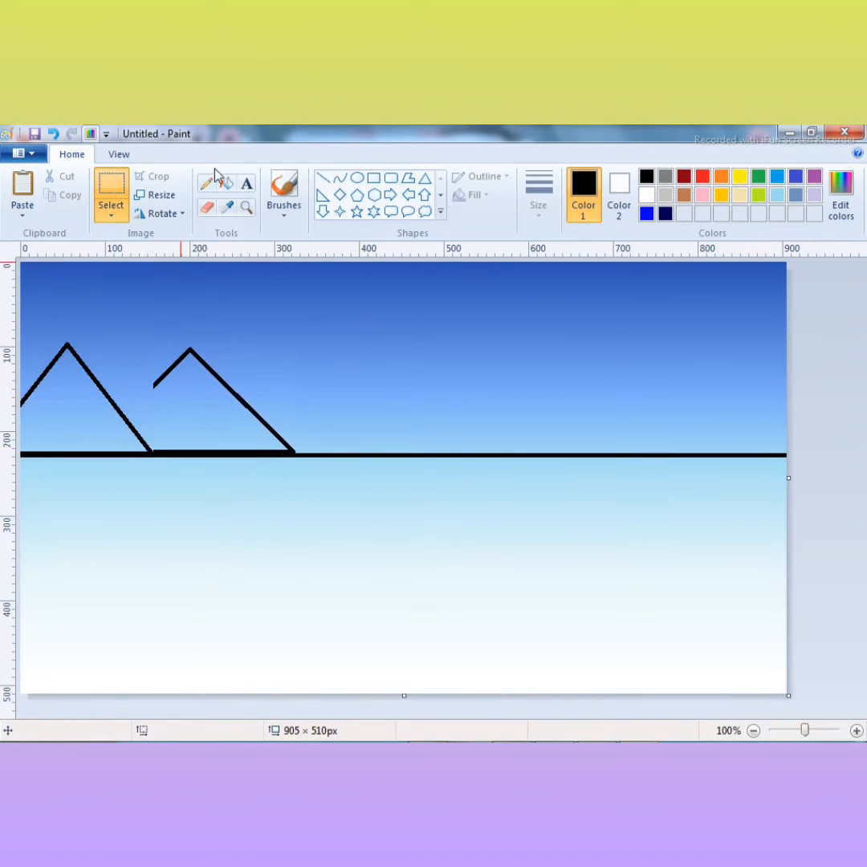
{"action": "left_click", "coordinate": [322, 178]}
{"action": "left_click_drag", "start_coordinate": [123, 412], "coordinate": [142, 402]}
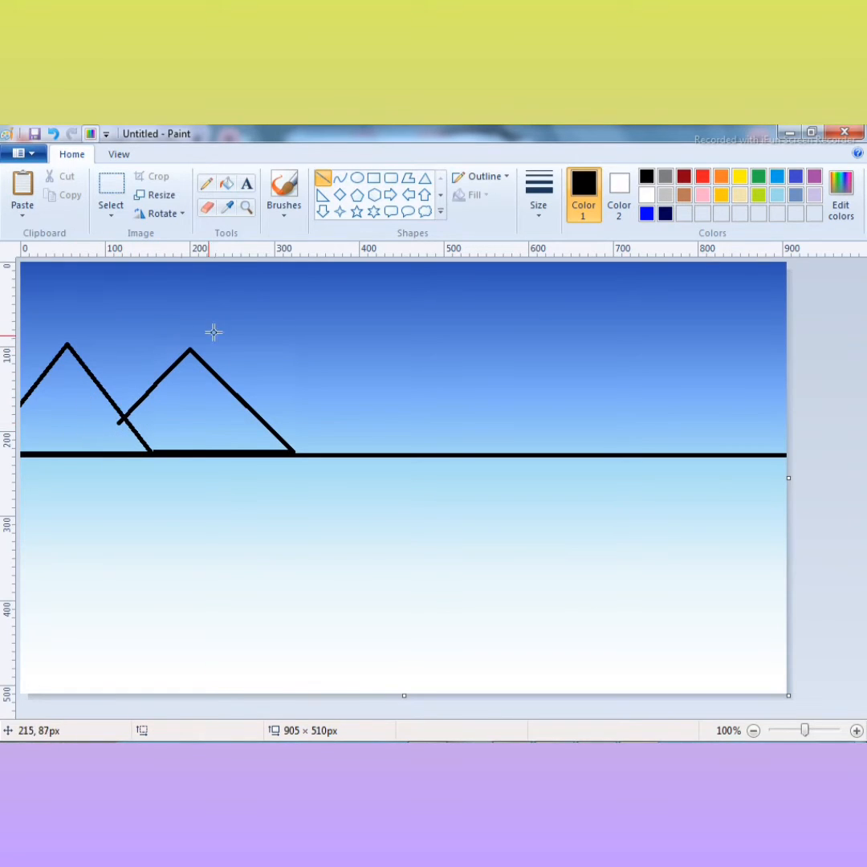
Paste a third mountain on the horizon beside the second and complete the cut-off slopes between them with straight lines.
{"action": "left_click", "coordinate": [22, 189]}
{"action": "left_click_drag", "start_coordinate": [63, 284], "coordinate": [323, 370]}
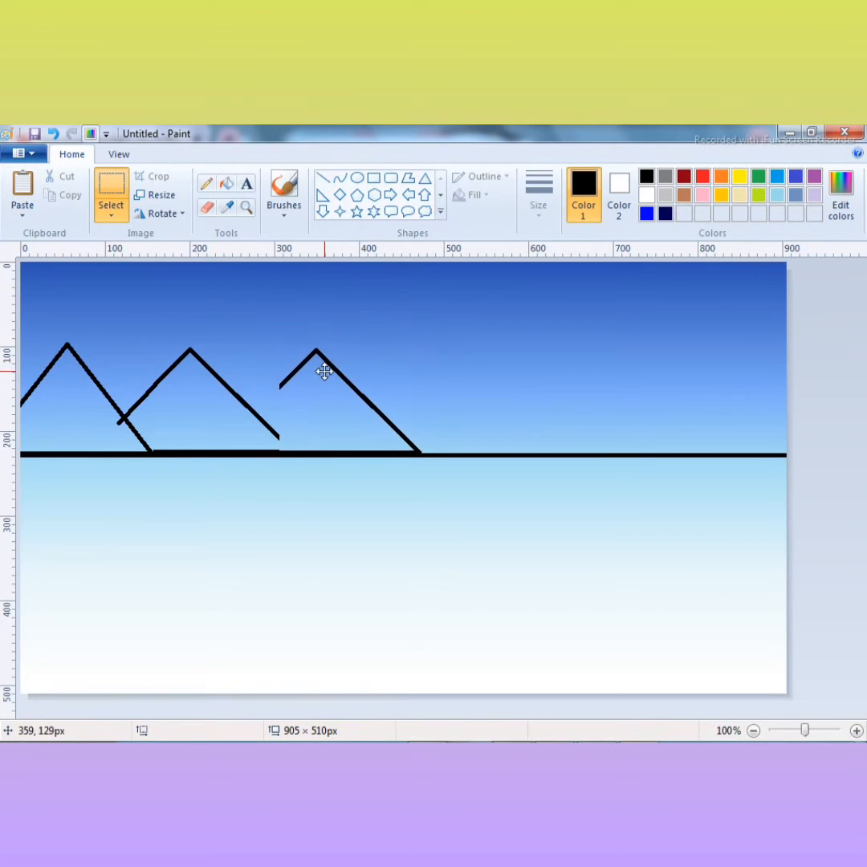
{"action": "left_click", "coordinate": [260, 540]}
{"action": "left_click", "coordinate": [323, 177]}
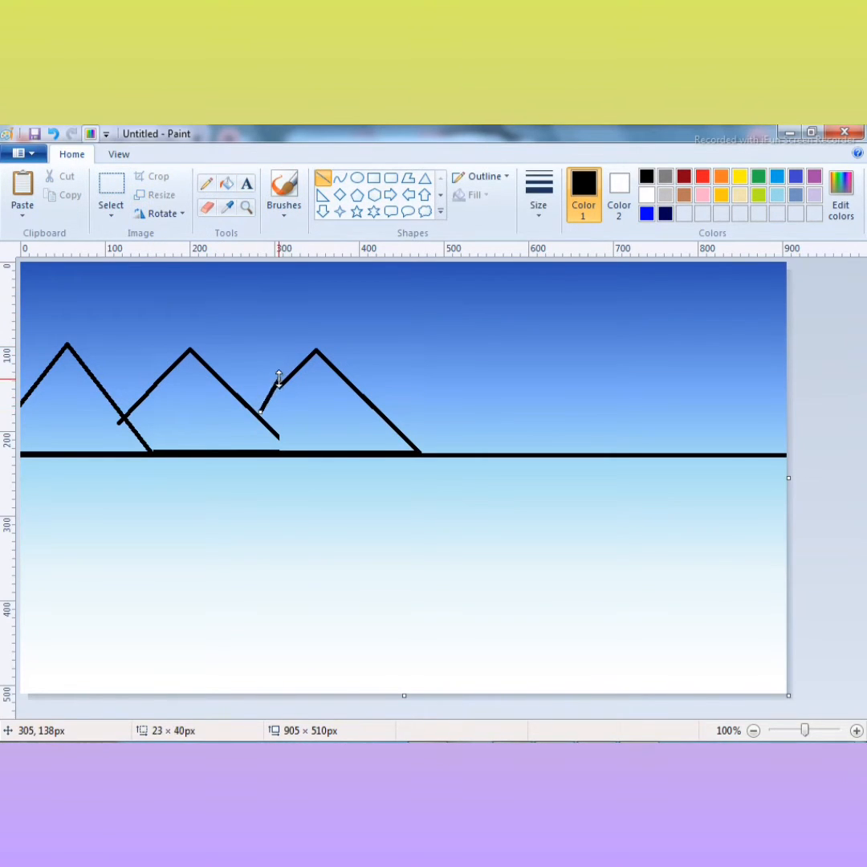
{"action": "left_click", "coordinate": [276, 437]}
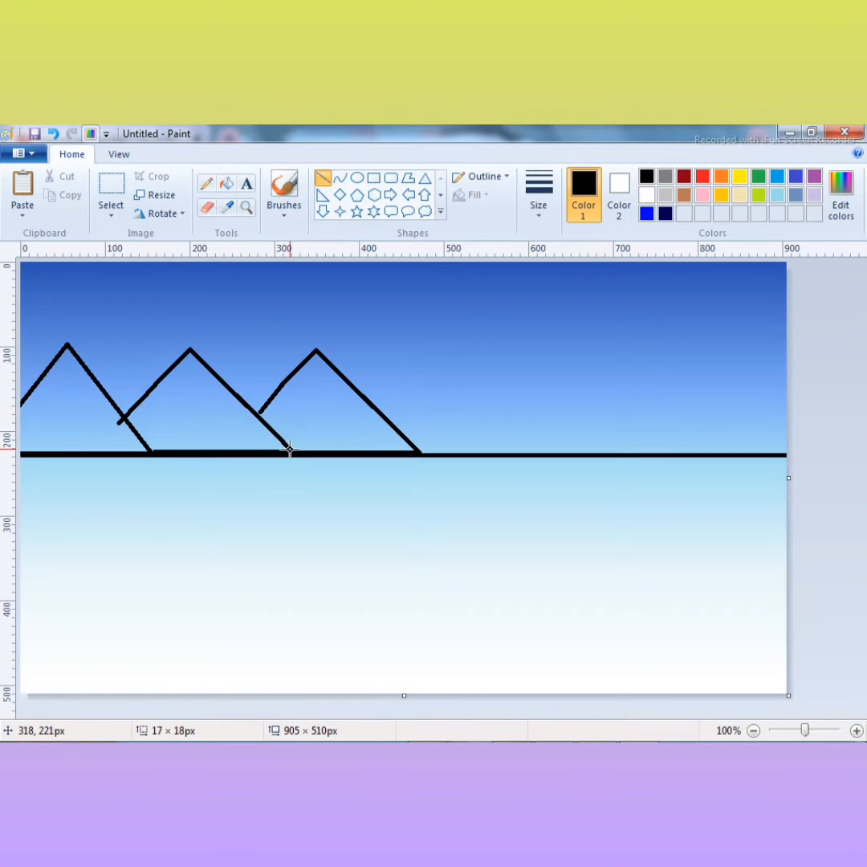
Paste three more mountain outlines side by side along the horizon, reaching past the canvas's right edge.
{"action": "left_click", "coordinate": [23, 193]}
{"action": "left_click_drag", "start_coordinate": [97, 309], "coordinate": [488, 396]}
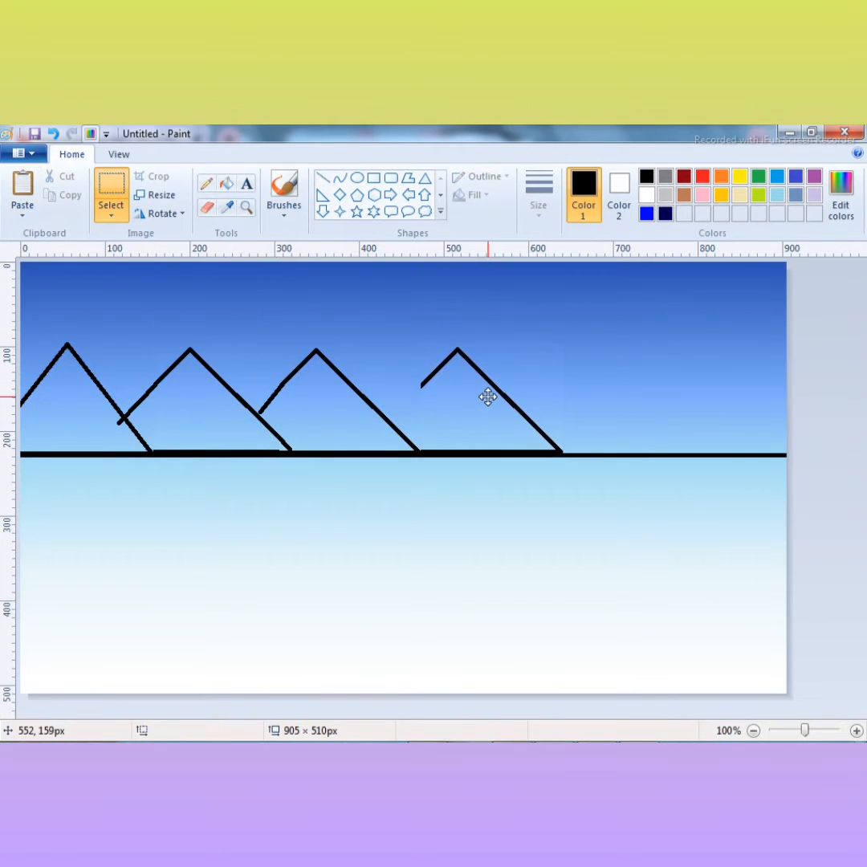
{"action": "key", "text": "ctrl+v"}
{"action": "left_click_drag", "start_coordinate": [84, 329], "coordinate": [629, 413]}
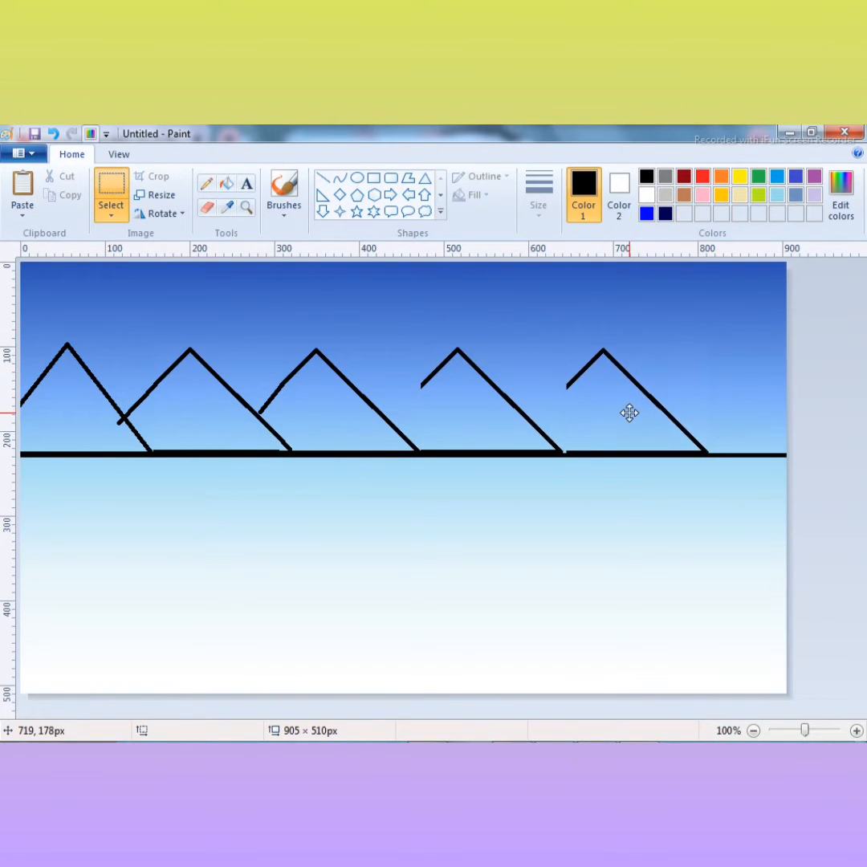
{"action": "left_click", "coordinate": [22, 192]}
{"action": "left_click_drag", "start_coordinate": [81, 338], "coordinate": [773, 411]}
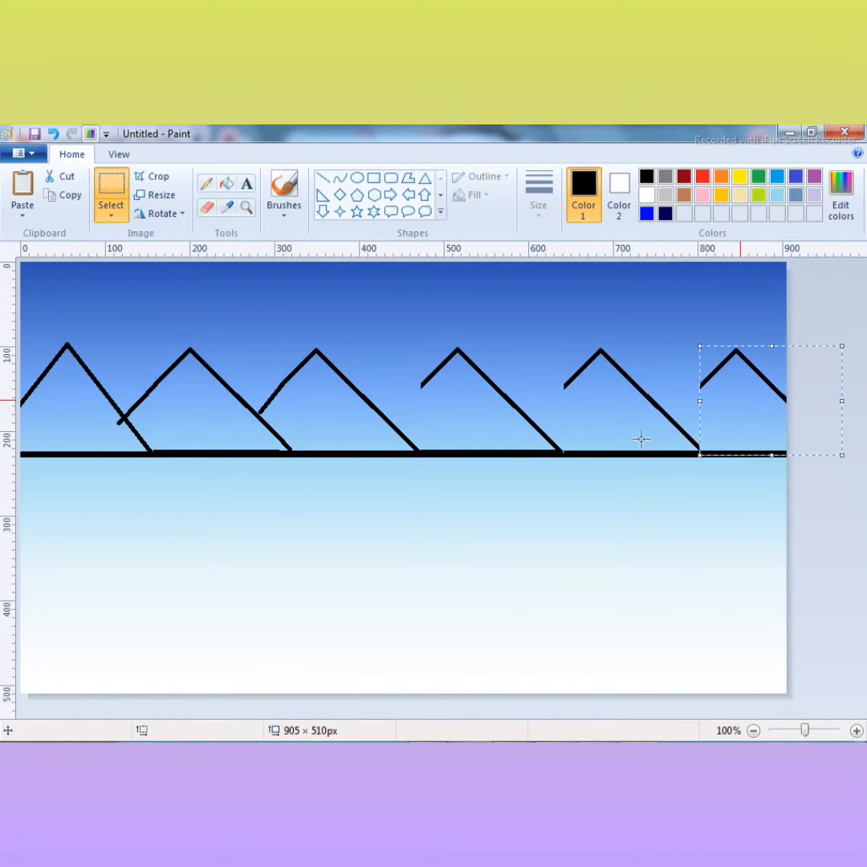
Draw straight lines joining the left slopes of the fourth, fifth and sixth mountains to their neighbours, and close the fifth mountain's base corner.
{"action": "left_click", "coordinate": [323, 177]}
{"action": "left_click_drag", "start_coordinate": [423, 384], "coordinate": [392, 421]}
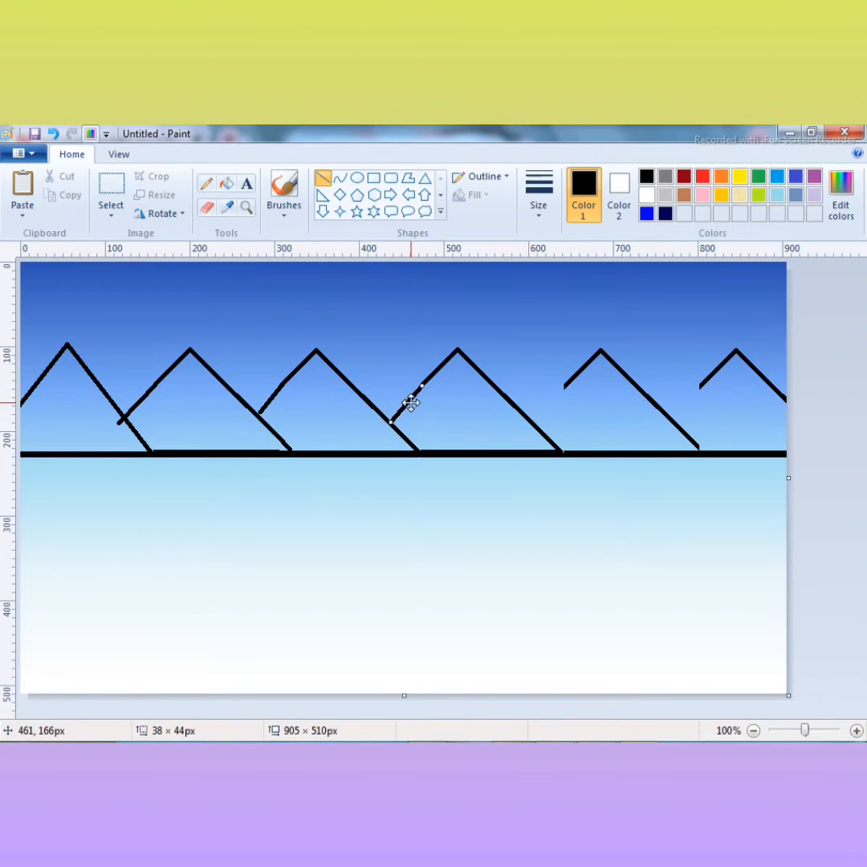
{"action": "left_click", "coordinate": [496, 380]}
{"action": "left_click_drag", "start_coordinate": [562, 389], "coordinate": [529, 418]}
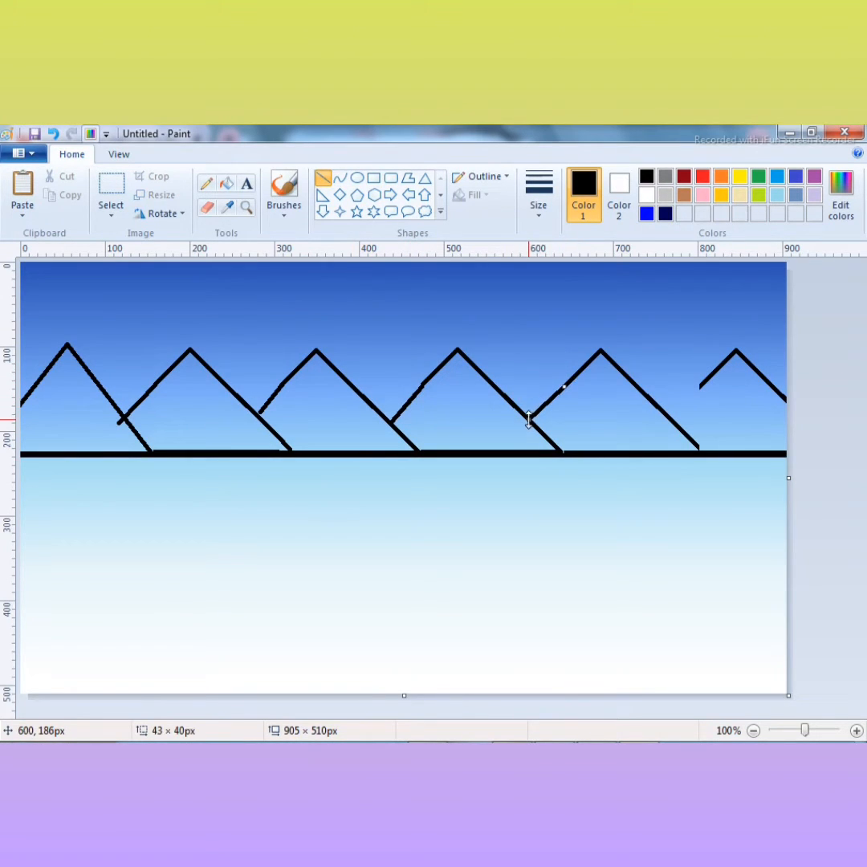
{"action": "left_click", "coordinate": [500, 427]}
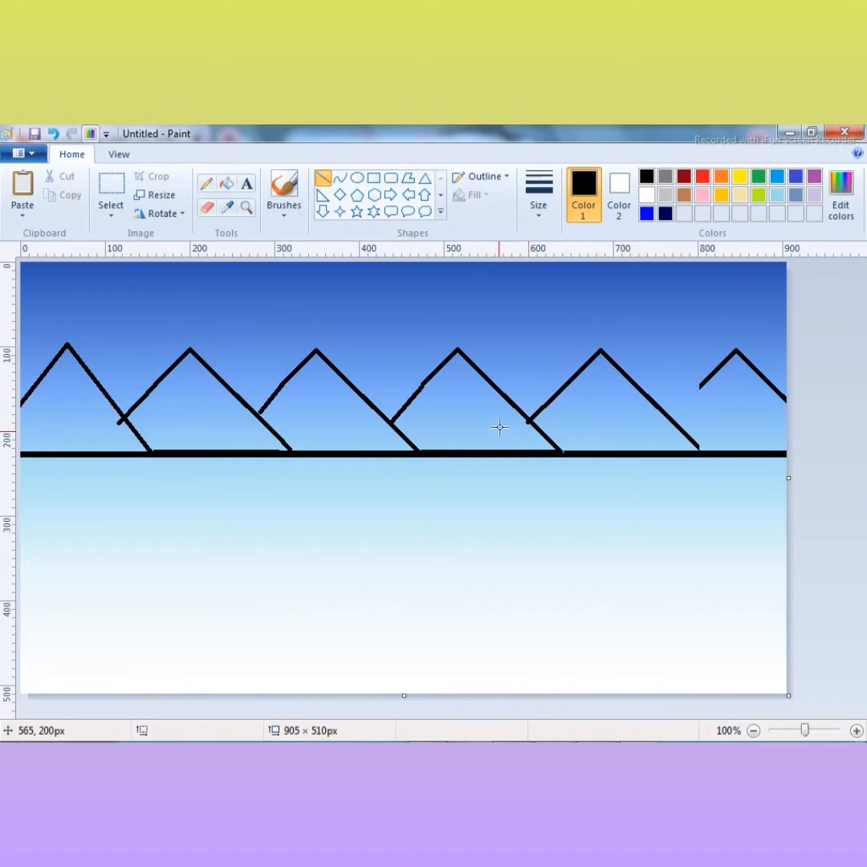
{"action": "left_click_drag", "start_coordinate": [702, 387], "coordinate": [665, 412]}
{"action": "left_click", "coordinate": [617, 437]}
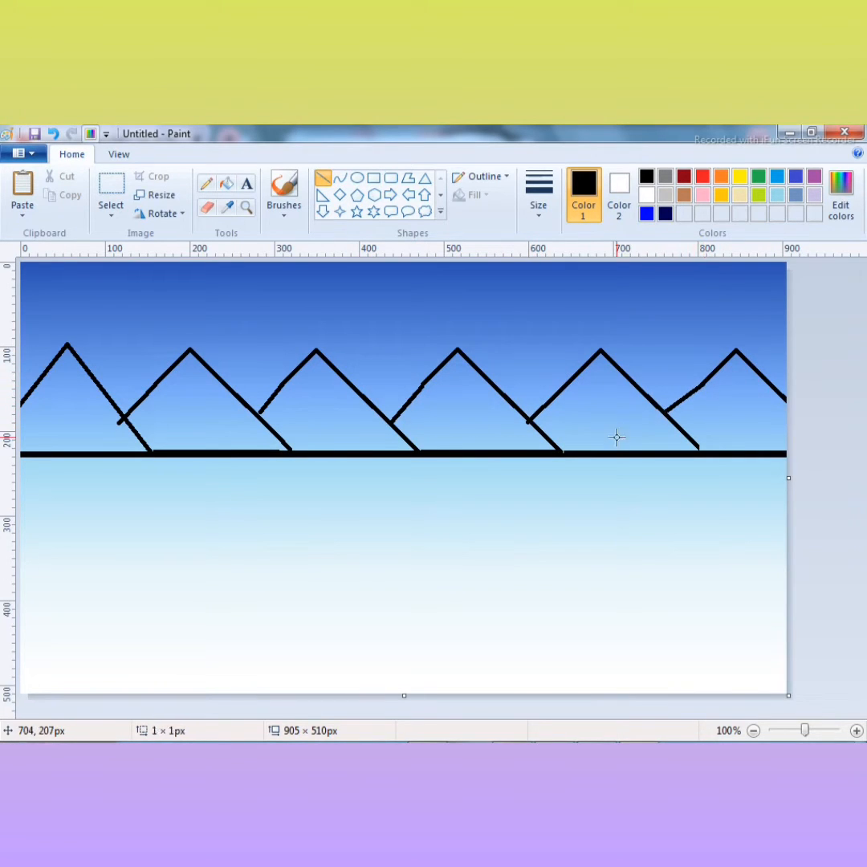
{"action": "left_click", "coordinate": [443, 378]}
Paint the inside of the first mountain solid black with the brush.
{"action": "left_click", "coordinate": [284, 192]}
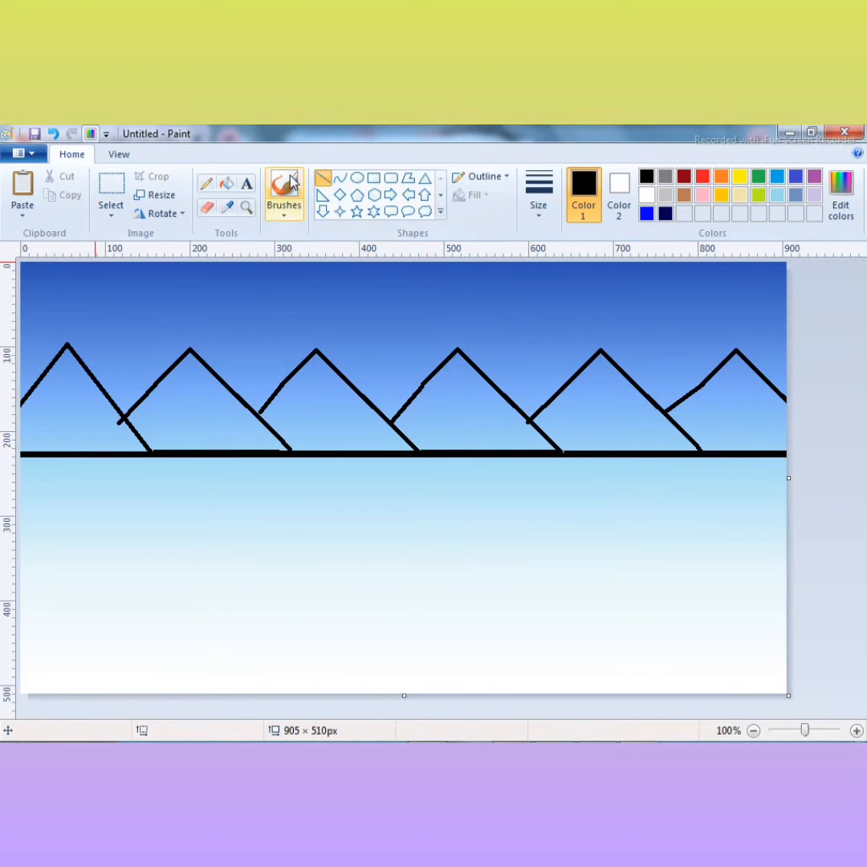
{"action": "left_click_drag", "start_coordinate": [44, 416], "coordinate": [68, 383]}
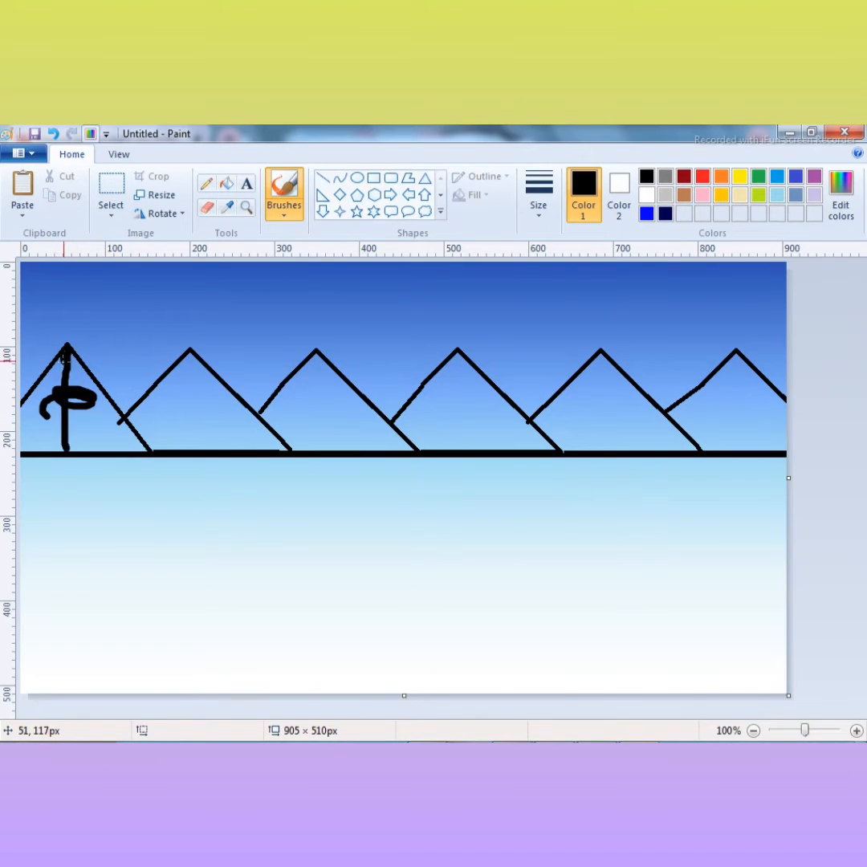
{"action": "left_click", "coordinate": [247, 210]}
{"action": "left_click", "coordinate": [217, 341]}
{"action": "left_click", "coordinate": [284, 192]}
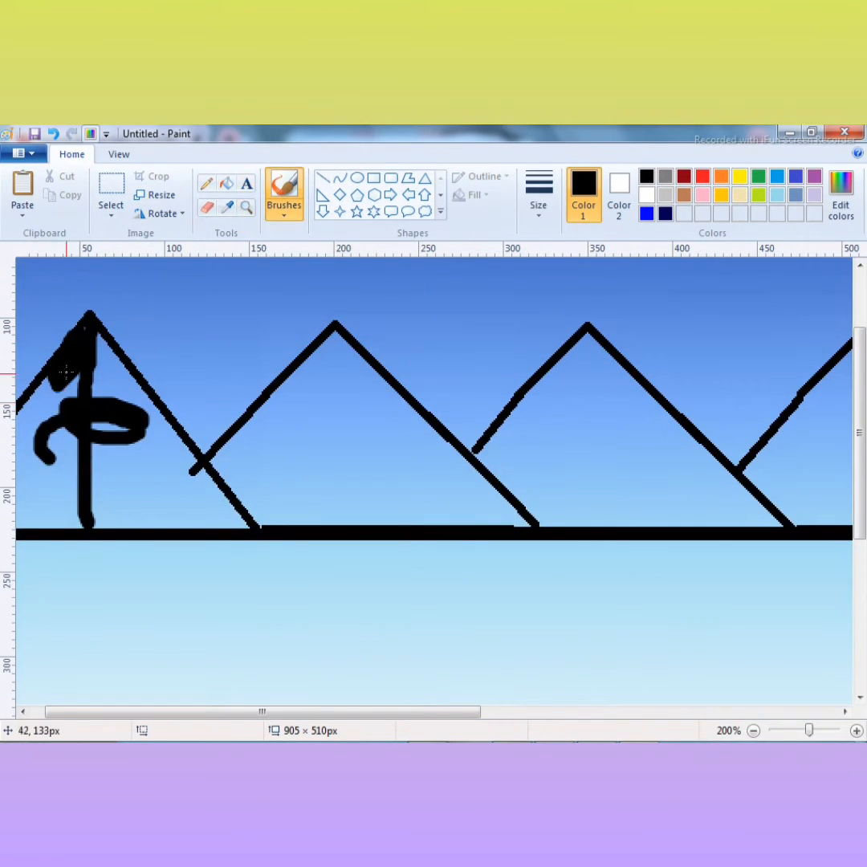
{"action": "left_click_drag", "start_coordinate": [64, 366], "coordinate": [24, 431]}
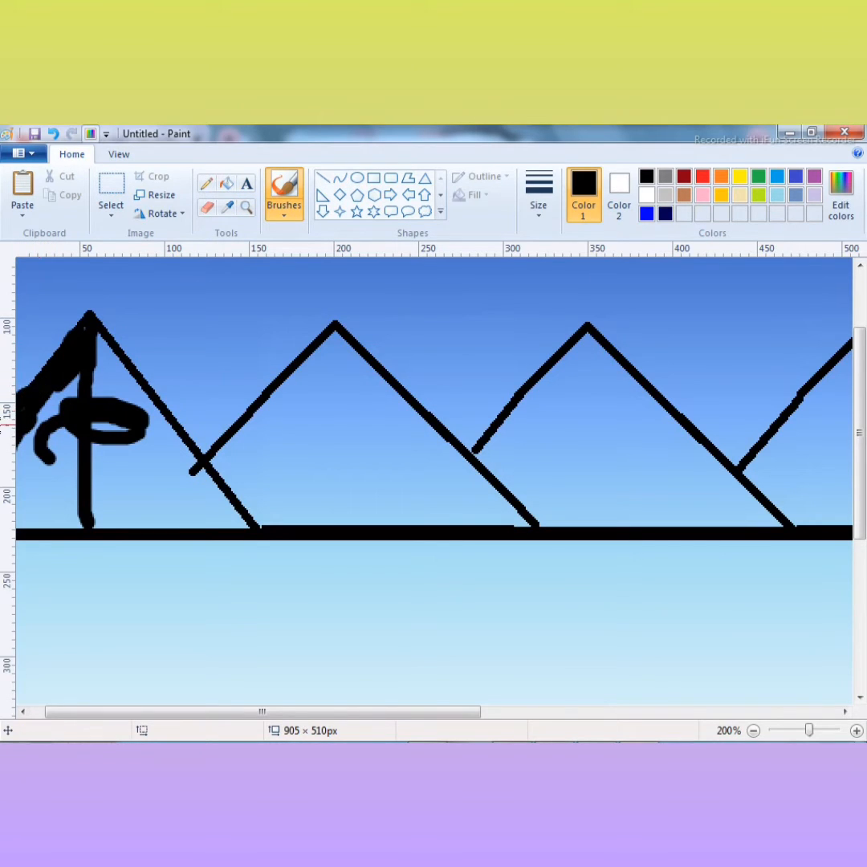
{"action": "mouse_move", "coordinate": [92, 333]}
{"action": "left_mouse_down"}
{"action": "mouse_move", "coordinate": [141, 484]}
{"action": "mouse_move", "coordinate": [137, 491]}
{"action": "mouse_move", "coordinate": [102, 441]}
{"action": "mouse_move", "coordinate": [89, 390]}
{"action": "mouse_move", "coordinate": [109, 465]}
{"action": "mouse_move", "coordinate": [74, 488]}
{"action": "mouse_move", "coordinate": [22, 496]}
{"action": "mouse_move", "coordinate": [164, 513]}
{"action": "mouse_move", "coordinate": [18, 515]}
{"action": "mouse_move", "coordinate": [75, 527]}
{"action": "mouse_move", "coordinate": [251, 522]}
{"action": "mouse_move", "coordinate": [168, 506]}
{"action": "mouse_move", "coordinate": [234, 506]}
{"action": "mouse_move", "coordinate": [199, 476]}
{"action": "mouse_move", "coordinate": [104, 344]}
{"action": "left_mouse_up"}
{"action": "mouse_move", "coordinate": [162, 416]}
{"action": "left_mouse_down"}
{"action": "mouse_move", "coordinate": [202, 472]}
{"action": "mouse_move", "coordinate": [132, 394]}
{"action": "mouse_move", "coordinate": [130, 430]}
{"action": "mouse_move", "coordinate": [151, 463]}
{"action": "left_mouse_up"}
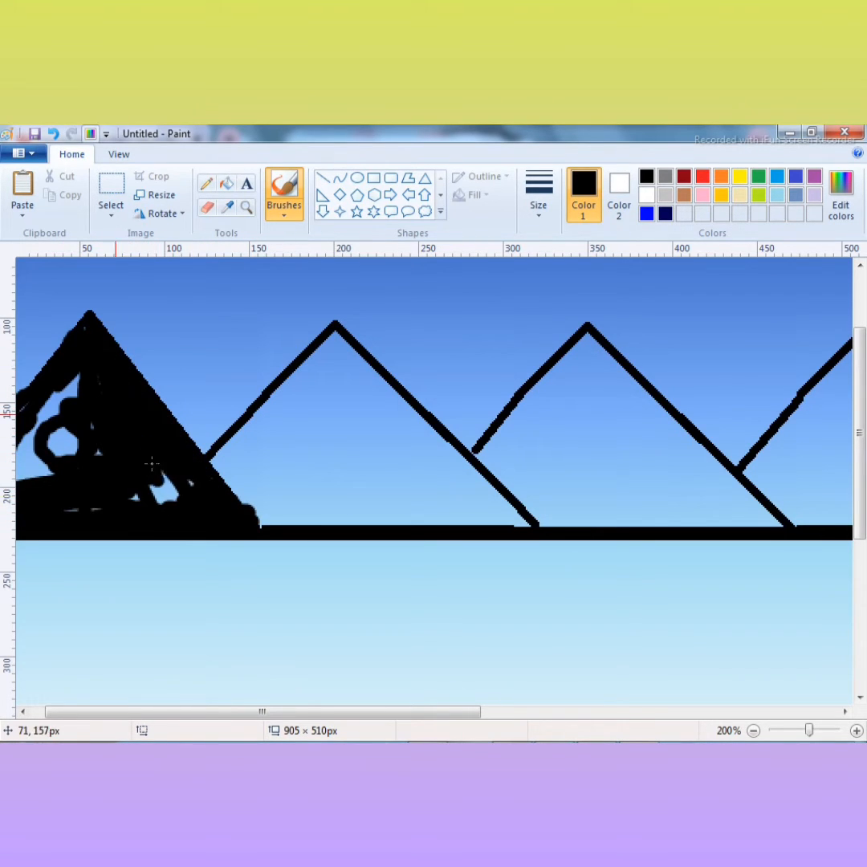
{"action": "left_click_drag", "start_coordinate": [199, 484], "coordinate": [147, 518]}
{"action": "left_click_drag", "start_coordinate": [73, 468], "coordinate": [8, 425]}
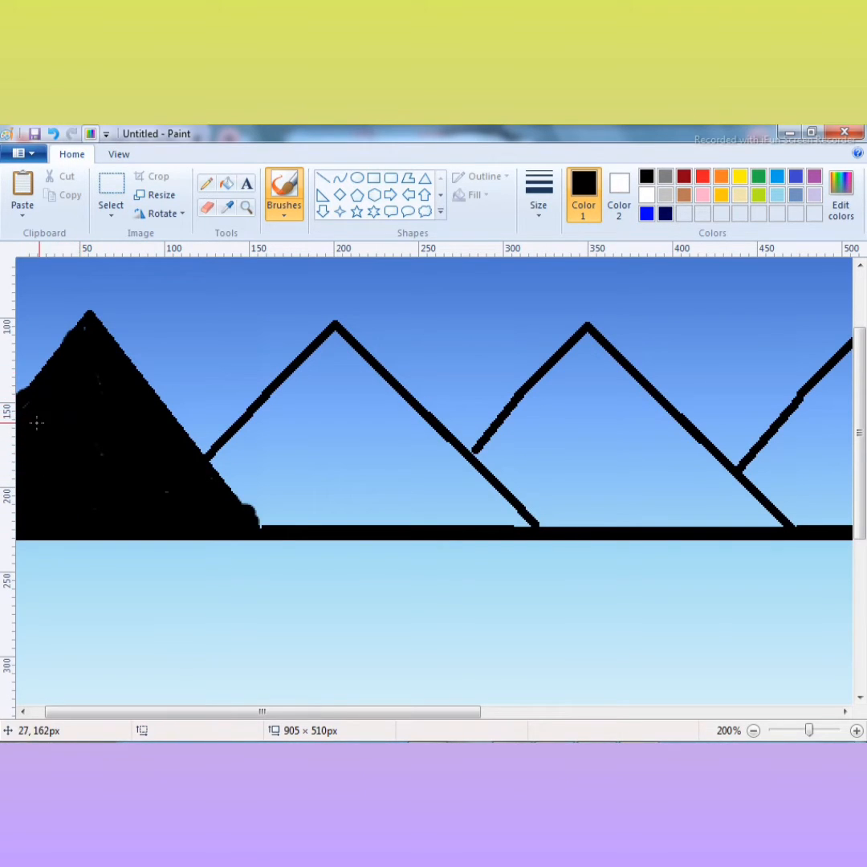
Paint the inside of the second mountain solid black with the brush.
{"action": "left_click_drag", "start_coordinate": [174, 720], "coordinate": [276, 718]}
{"action": "mouse_move", "coordinate": [186, 333]}
{"action": "left_mouse_down"}
{"action": "mouse_move", "coordinate": [232, 380]}
{"action": "mouse_move", "coordinate": [281, 466]}
{"action": "mouse_move", "coordinate": [171, 357]}
{"action": "left_mouse_up"}
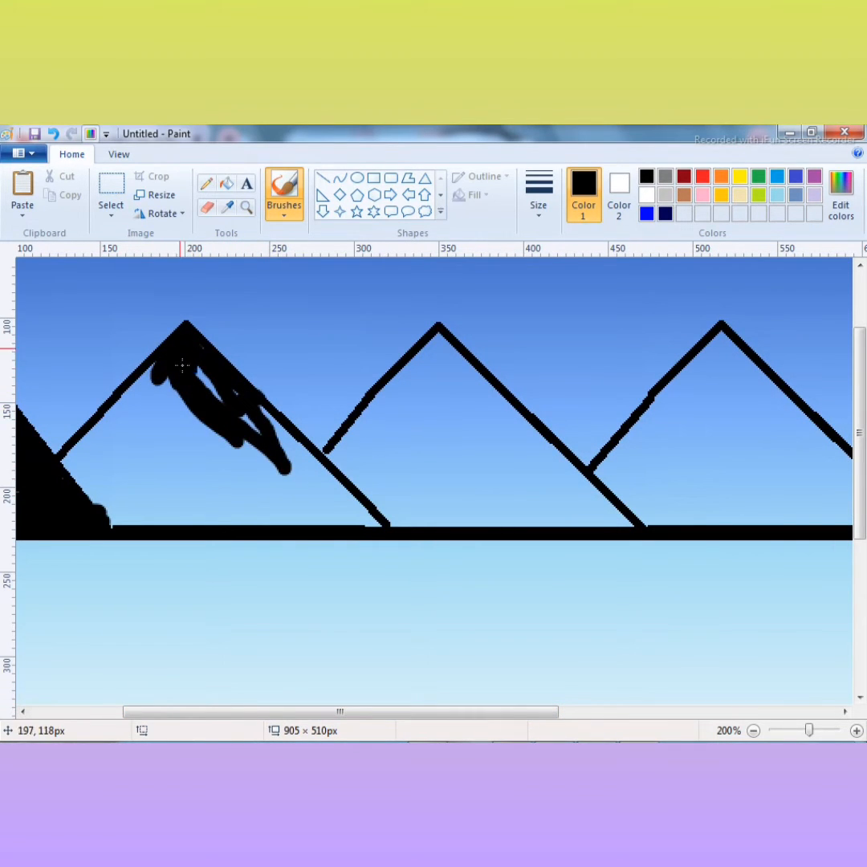
{"action": "mouse_move", "coordinate": [219, 399]}
{"action": "left_mouse_down"}
{"action": "mouse_move", "coordinate": [299, 474]}
{"action": "mouse_move", "coordinate": [166, 466]}
{"action": "mouse_move", "coordinate": [187, 476]}
{"action": "mouse_move", "coordinate": [46, 488]}
{"action": "mouse_move", "coordinate": [184, 491]}
{"action": "mouse_move", "coordinate": [83, 465]}
{"action": "mouse_move", "coordinate": [66, 476]}
{"action": "mouse_move", "coordinate": [63, 460]}
{"action": "mouse_move", "coordinate": [75, 496]}
{"action": "mouse_move", "coordinate": [72, 475]}
{"action": "mouse_move", "coordinate": [110, 528]}
{"action": "mouse_move", "coordinate": [84, 514]}
{"action": "mouse_move", "coordinate": [357, 531]}
{"action": "mouse_move", "coordinate": [366, 514]}
{"action": "mouse_move", "coordinate": [279, 434]}
{"action": "left_mouse_up"}
{"action": "mouse_move", "coordinate": [218, 383]}
{"action": "left_mouse_down"}
{"action": "mouse_move", "coordinate": [286, 443]}
{"action": "mouse_move", "coordinate": [240, 423]}
{"action": "mouse_move", "coordinate": [347, 509]}
{"action": "mouse_move", "coordinate": [278, 482]}
{"action": "mouse_move", "coordinate": [237, 485]}
{"action": "mouse_move", "coordinate": [354, 516]}
{"action": "mouse_move", "coordinate": [234, 483]}
{"action": "mouse_move", "coordinate": [331, 513]}
{"action": "mouse_move", "coordinate": [94, 483]}
{"action": "mouse_move", "coordinate": [68, 453]}
{"action": "mouse_move", "coordinate": [160, 368]}
{"action": "mouse_move", "coordinate": [138, 380]}
{"action": "mouse_move", "coordinate": [191, 415]}
{"action": "mouse_move", "coordinate": [156, 376]}
{"action": "mouse_move", "coordinate": [59, 472]}
{"action": "mouse_move", "coordinate": [96, 440]}
{"action": "mouse_move", "coordinate": [93, 505]}
{"action": "mouse_move", "coordinate": [92, 458]}
{"action": "mouse_move", "coordinate": [177, 440]}
{"action": "left_mouse_up"}
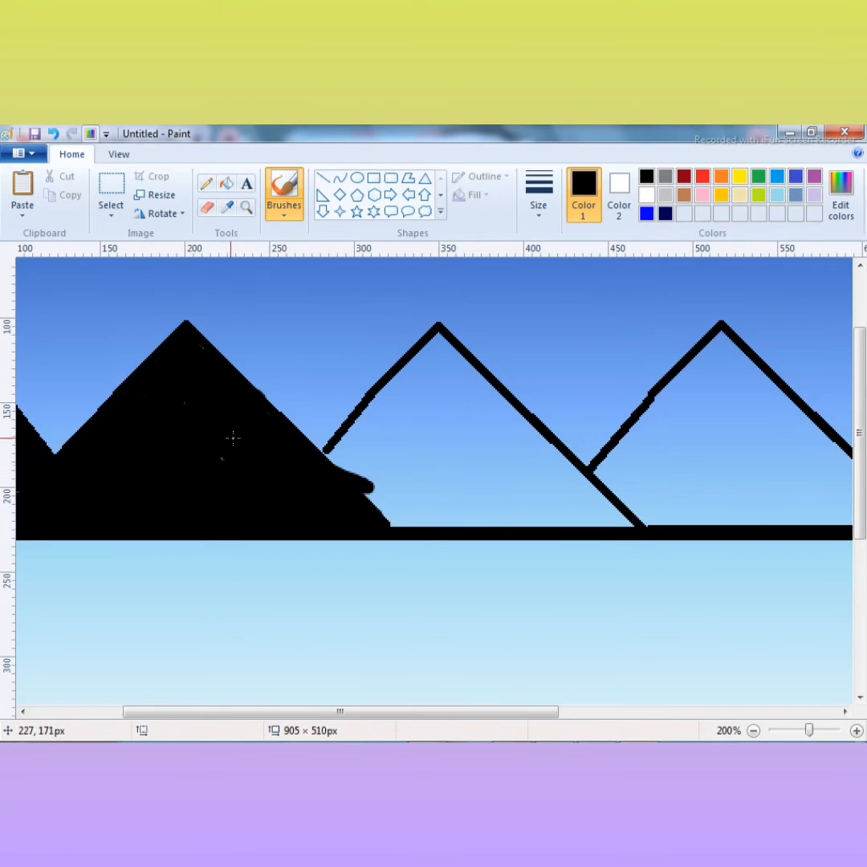
Paint the inside of the third mountain solid black with the brush.
{"action": "left_click_drag", "start_coordinate": [333, 713], "coordinate": [471, 695]}
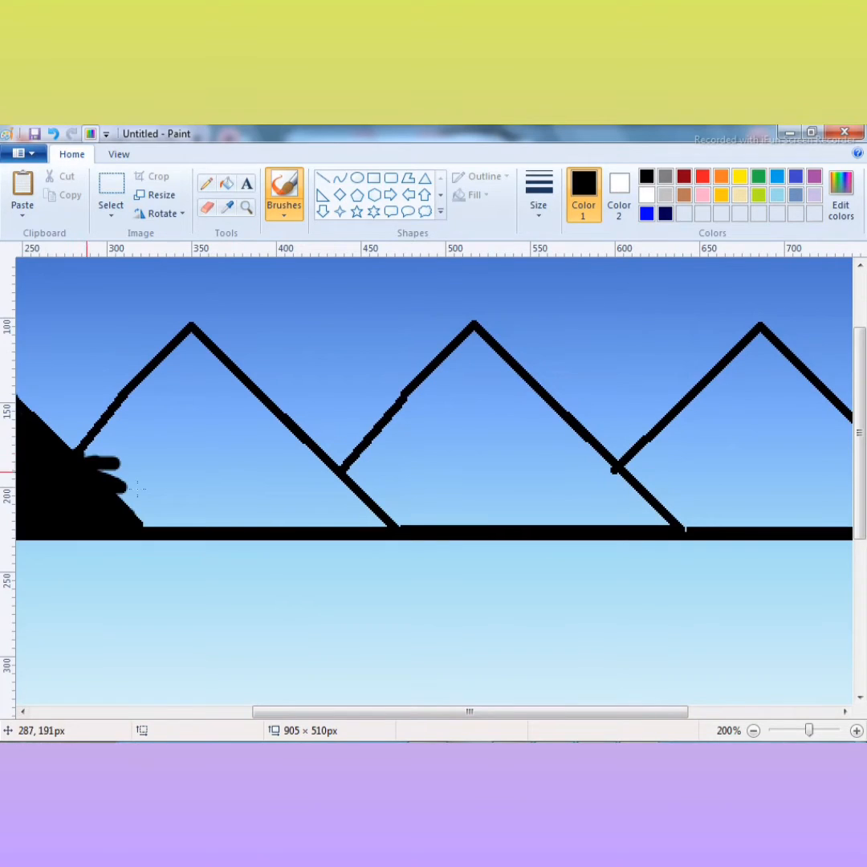
{"action": "mouse_move", "coordinate": [137, 488]}
{"action": "left_mouse_down"}
{"action": "mouse_move", "coordinate": [207, 509]}
{"action": "mouse_move", "coordinate": [111, 511]}
{"action": "mouse_move", "coordinate": [384, 525]}
{"action": "mouse_move", "coordinate": [356, 508]}
{"action": "left_mouse_up"}
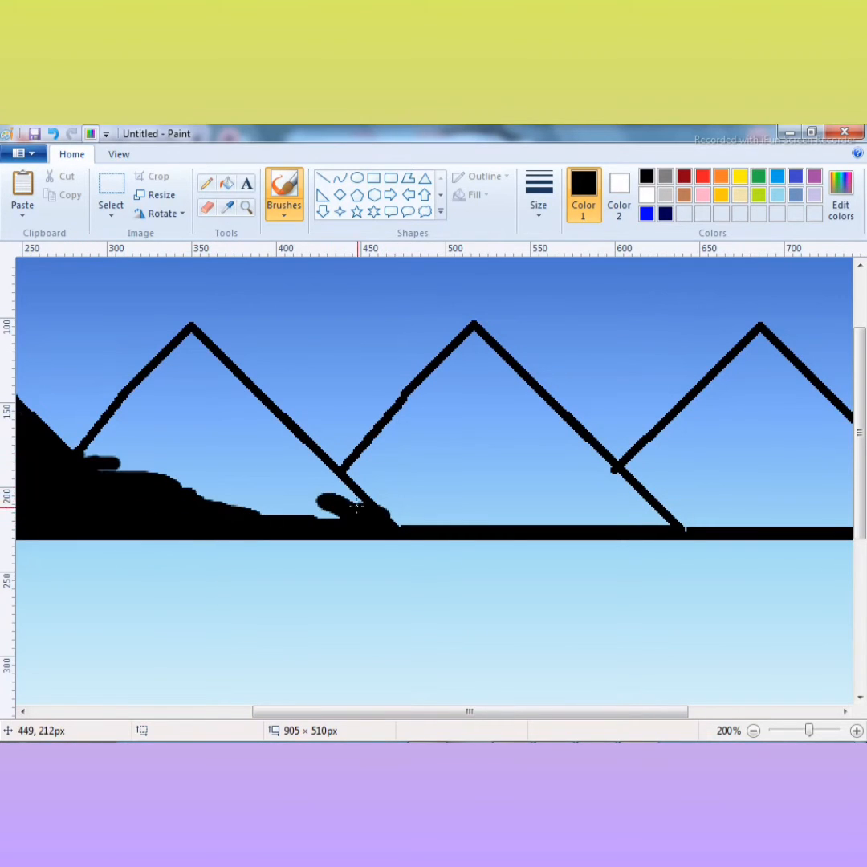
{"action": "left_click_drag", "start_coordinate": [191, 328], "coordinate": [198, 536]}
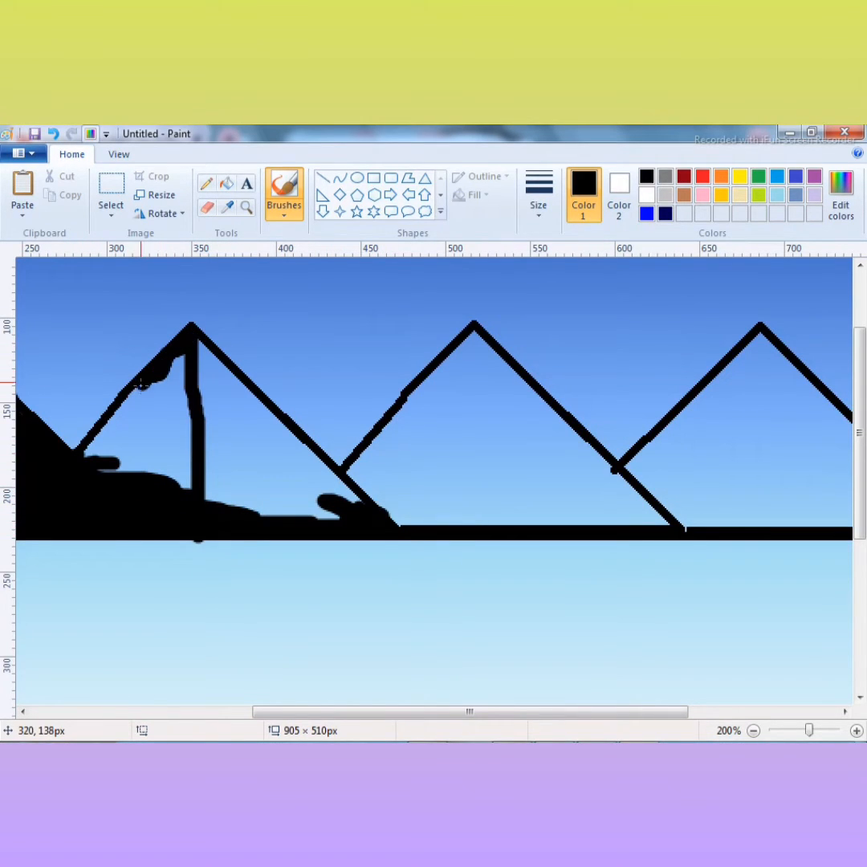
{"action": "mouse_move", "coordinate": [140, 461]}
{"action": "left_mouse_down"}
{"action": "mouse_move", "coordinate": [201, 466]}
{"action": "mouse_move", "coordinate": [167, 456]}
{"action": "left_mouse_up"}
{"action": "mouse_move", "coordinate": [139, 404]}
{"action": "left_mouse_down"}
{"action": "mouse_move", "coordinate": [183, 448]}
{"action": "mouse_move", "coordinate": [175, 418]}
{"action": "mouse_move", "coordinate": [140, 401]}
{"action": "left_mouse_up"}
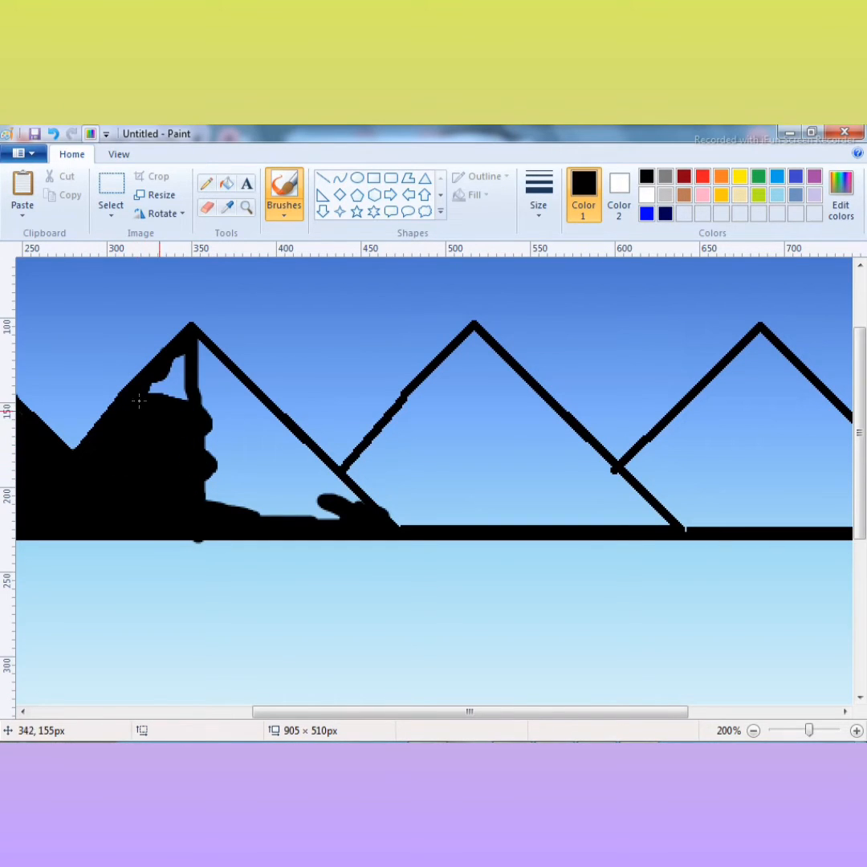
{"action": "mouse_move", "coordinate": [203, 348]}
{"action": "left_mouse_down"}
{"action": "mouse_move", "coordinate": [243, 416]}
{"action": "mouse_move", "coordinate": [273, 529]}
{"action": "mouse_move", "coordinate": [185, 344]}
{"action": "mouse_move", "coordinate": [245, 469]}
{"action": "mouse_move", "coordinate": [240, 501]}
{"action": "mouse_move", "coordinate": [243, 476]}
{"action": "left_mouse_up"}
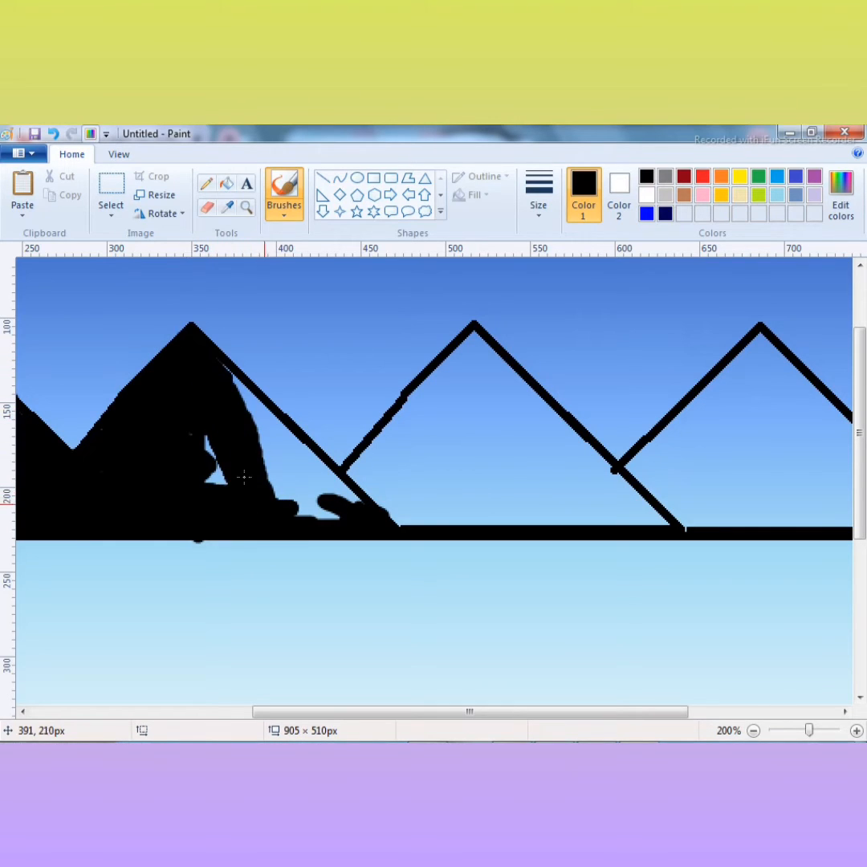
{"action": "mouse_move", "coordinate": [203, 417]}
{"action": "left_mouse_down"}
{"action": "mouse_move", "coordinate": [223, 465]}
{"action": "mouse_move", "coordinate": [312, 460]}
{"action": "mouse_move", "coordinate": [225, 408]}
{"action": "left_mouse_up"}
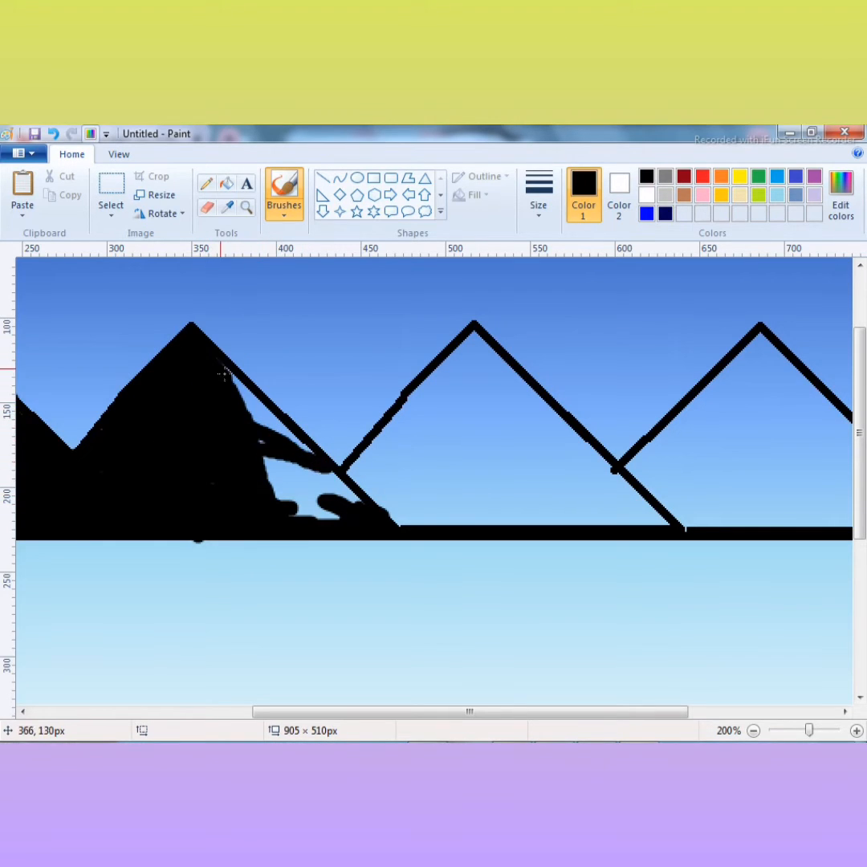
{"action": "mouse_move", "coordinate": [274, 433]}
{"action": "left_mouse_down"}
{"action": "mouse_move", "coordinate": [318, 457]}
{"action": "mouse_move", "coordinate": [372, 510]}
{"action": "mouse_move", "coordinate": [277, 478]}
{"action": "left_mouse_up"}
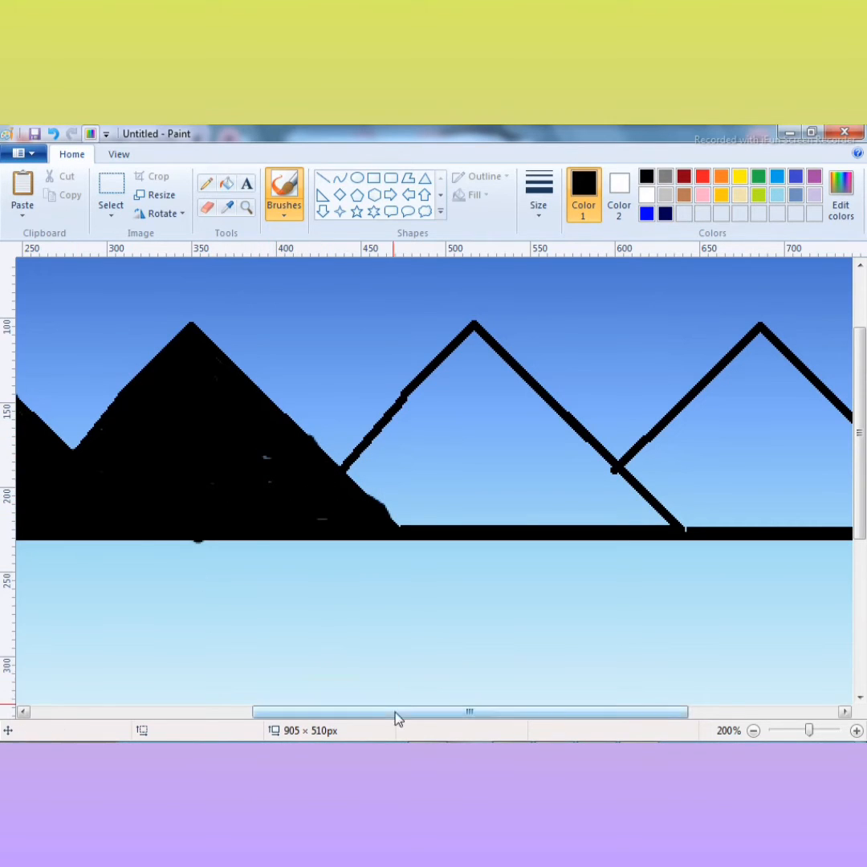
Paint the inside of the fourth mountain solid black with the brush.
{"action": "left_click_drag", "start_coordinate": [395, 712], "coordinate": [546, 713]}
{"action": "left_click_drag", "start_coordinate": [38, 524], "coordinate": [402, 531]}
{"action": "left_click_drag", "start_coordinate": [191, 334], "coordinate": [58, 484]}
{"action": "mouse_move", "coordinate": [346, 516]}
{"action": "left_mouse_down"}
{"action": "mouse_move", "coordinate": [204, 353]}
{"action": "mouse_move", "coordinate": [297, 470]}
{"action": "mouse_move", "coordinate": [169, 502]}
{"action": "mouse_move", "coordinate": [99, 461]}
{"action": "mouse_move", "coordinate": [119, 426]}
{"action": "mouse_move", "coordinate": [230, 449]}
{"action": "mouse_move", "coordinate": [29, 515]}
{"action": "left_mouse_up"}
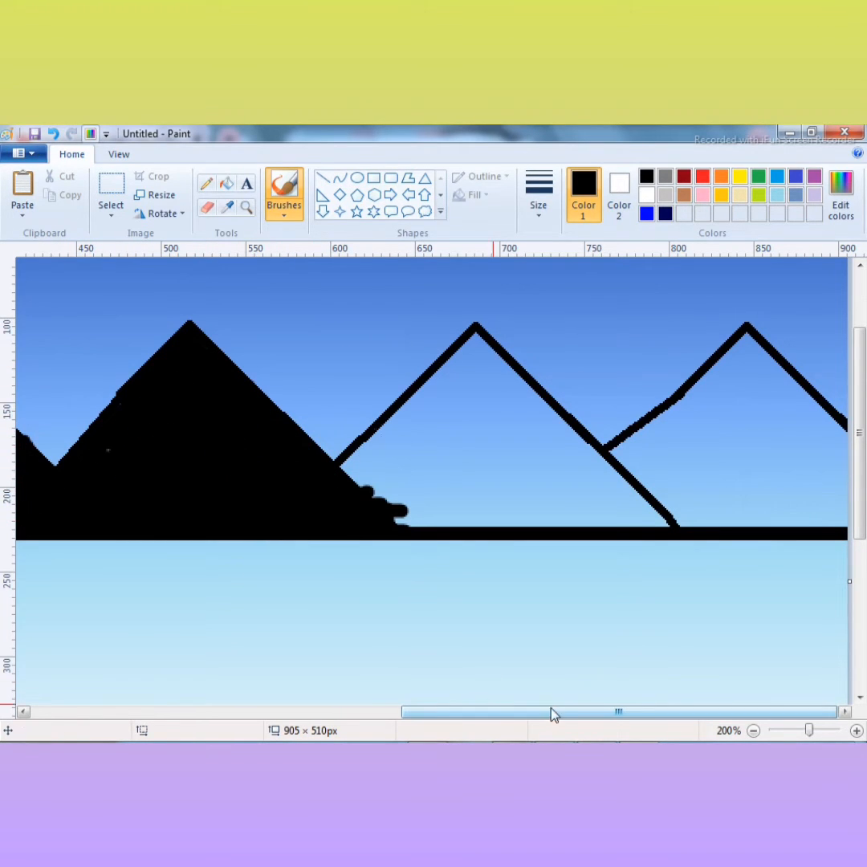
Paint the insides of the fifth and sixth mountains solid black with the brush, undoing the stray stroke outside the sixth peak.
{"action": "mouse_move", "coordinate": [469, 333]}
{"action": "left_mouse_down"}
{"action": "mouse_move", "coordinate": [436, 397]}
{"action": "mouse_move", "coordinate": [651, 505]}
{"action": "mouse_move", "coordinate": [487, 368]}
{"action": "mouse_move", "coordinate": [477, 402]}
{"action": "mouse_move", "coordinate": [499, 448]}
{"action": "mouse_move", "coordinate": [353, 476]}
{"action": "mouse_move", "coordinate": [674, 486]}
{"action": "mouse_move", "coordinate": [640, 437]}
{"action": "mouse_move", "coordinate": [761, 458]}
{"action": "mouse_move", "coordinate": [706, 437]}
{"action": "mouse_move", "coordinate": [674, 412]}
{"action": "mouse_move", "coordinate": [739, 345]}
{"action": "mouse_move", "coordinate": [723, 293]}
{"action": "left_mouse_up"}
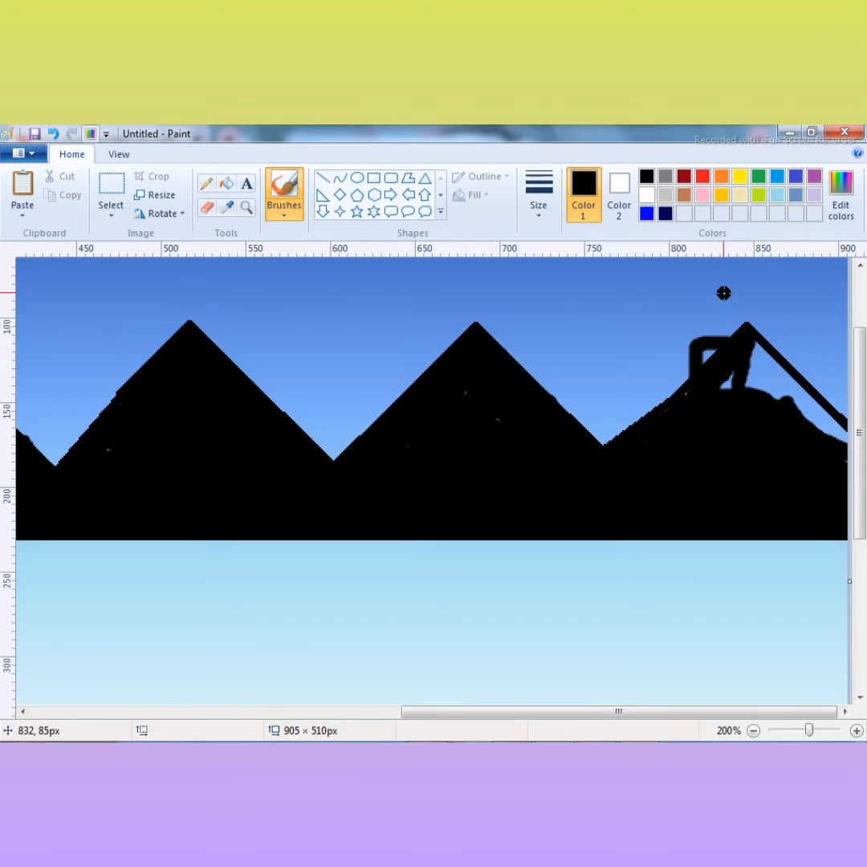
{"action": "key", "text": "ctrl+z"}
{"action": "mouse_move", "coordinate": [700, 385]}
{"action": "left_mouse_down"}
{"action": "mouse_move", "coordinate": [726, 380]}
{"action": "mouse_move", "coordinate": [808, 398]}
{"action": "mouse_move", "coordinate": [843, 435]}
{"action": "left_mouse_up"}
{"action": "left_click", "coordinate": [247, 208]}
{"action": "right_click", "coordinate": [273, 362]}
{"action": "left_click", "coordinate": [284, 191]}
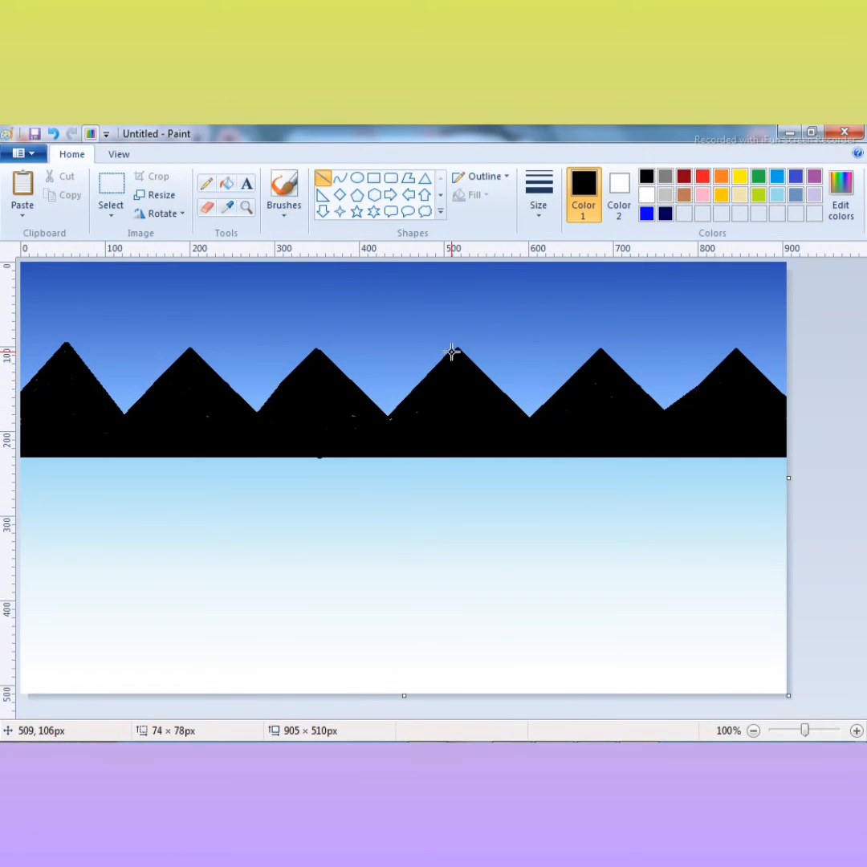
Draw a straight black line across the full canvas width along the mountains' base to even out the horizon.
{"action": "left_click", "coordinate": [323, 177]}
{"action": "left_click_drag", "start_coordinate": [603, 349], "coordinate": [662, 411]}
{"action": "key", "text": "ctrl+z"}
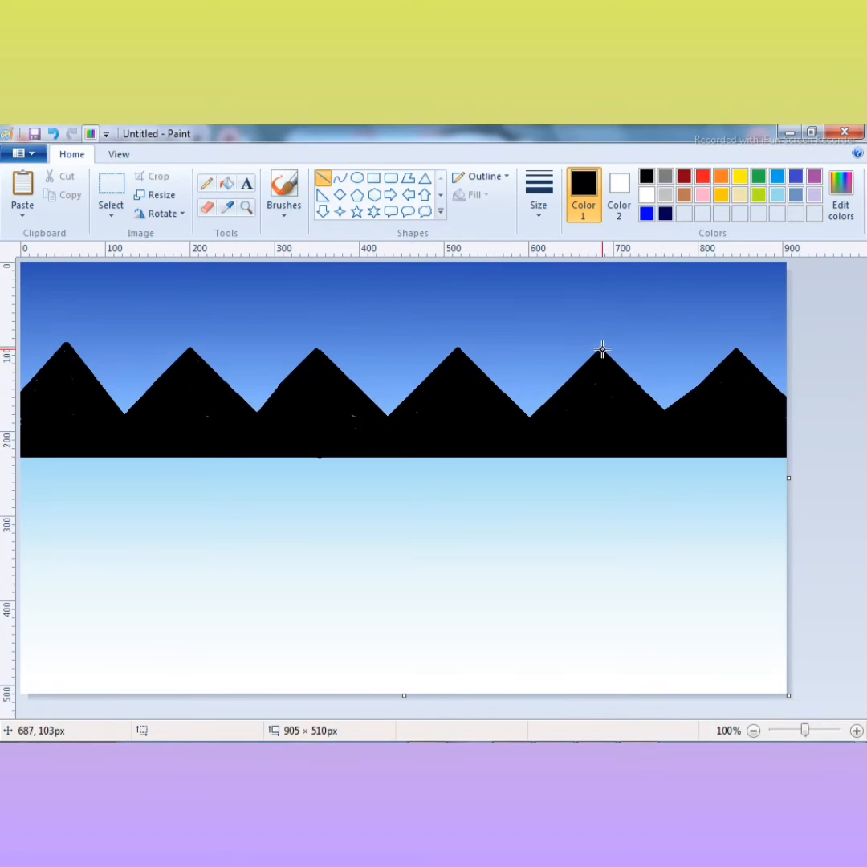
{"action": "left_click_drag", "start_coordinate": [22, 458], "coordinate": [791, 459]}
{"action": "left_click", "coordinate": [285, 191]}
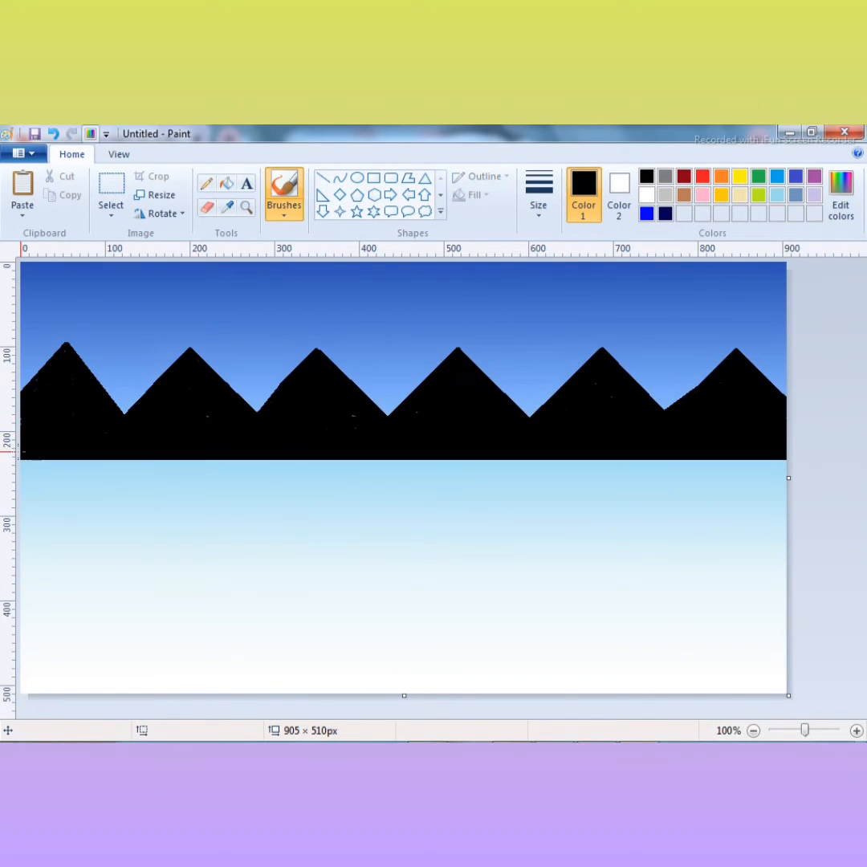
Draw the road's two edges as straight black lines spreading apart from the middle of the horizon down to the canvas bottom.
{"action": "left_click", "coordinate": [323, 178]}
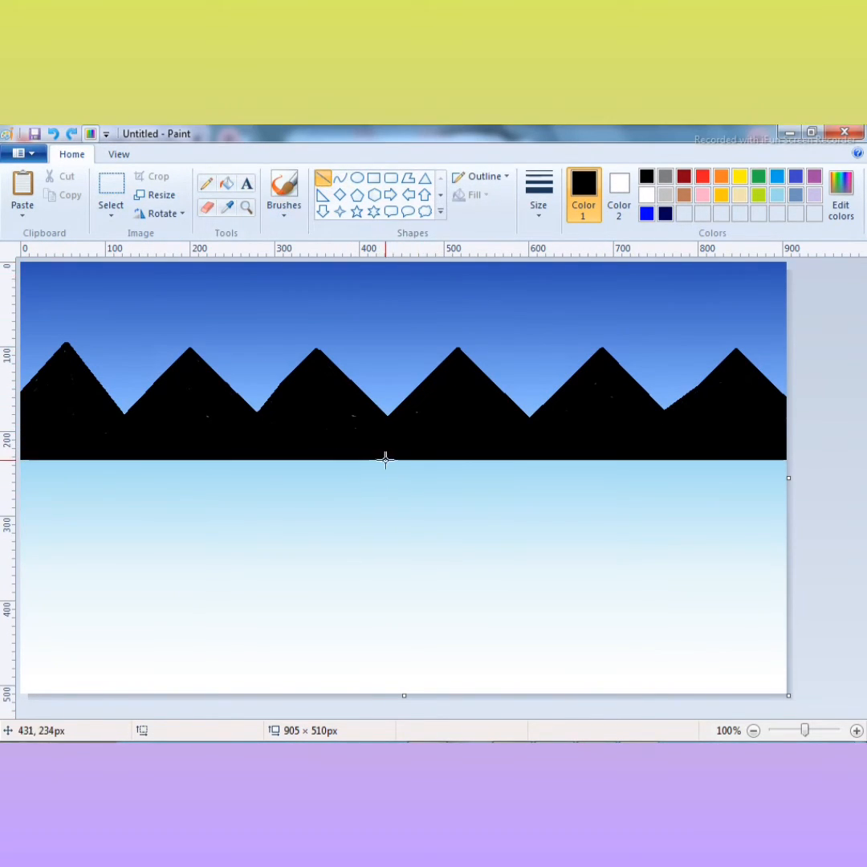
{"action": "left_click_drag", "start_coordinate": [386, 459], "coordinate": [241, 737]}
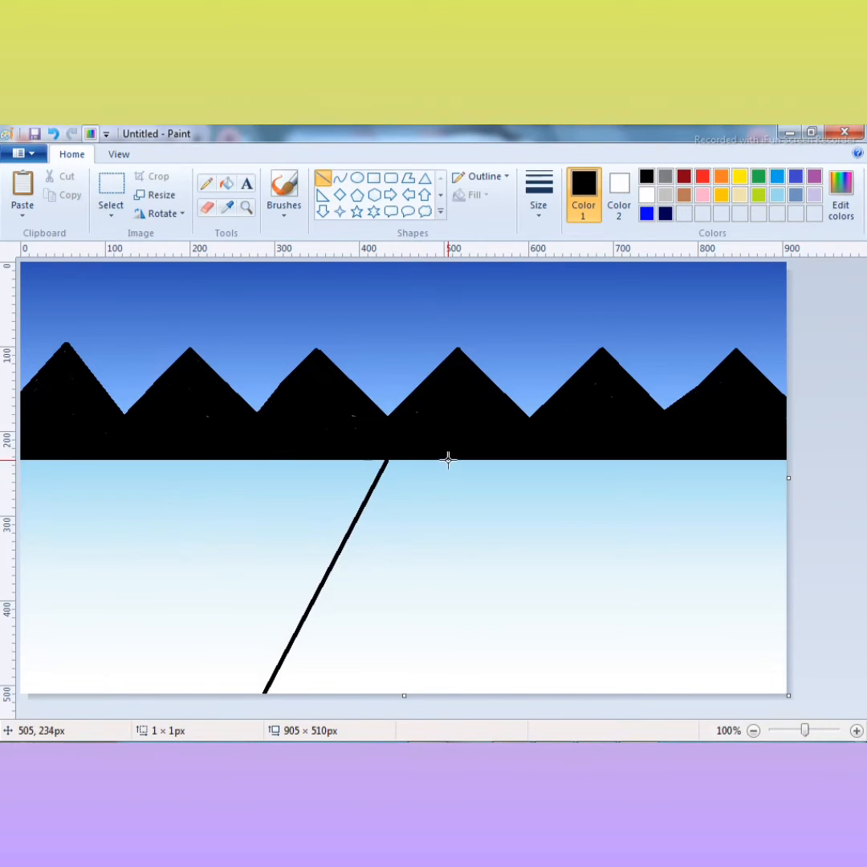
{"action": "left_click_drag", "start_coordinate": [448, 459], "coordinate": [567, 712]}
{"action": "left_click", "coordinate": [413, 434]}
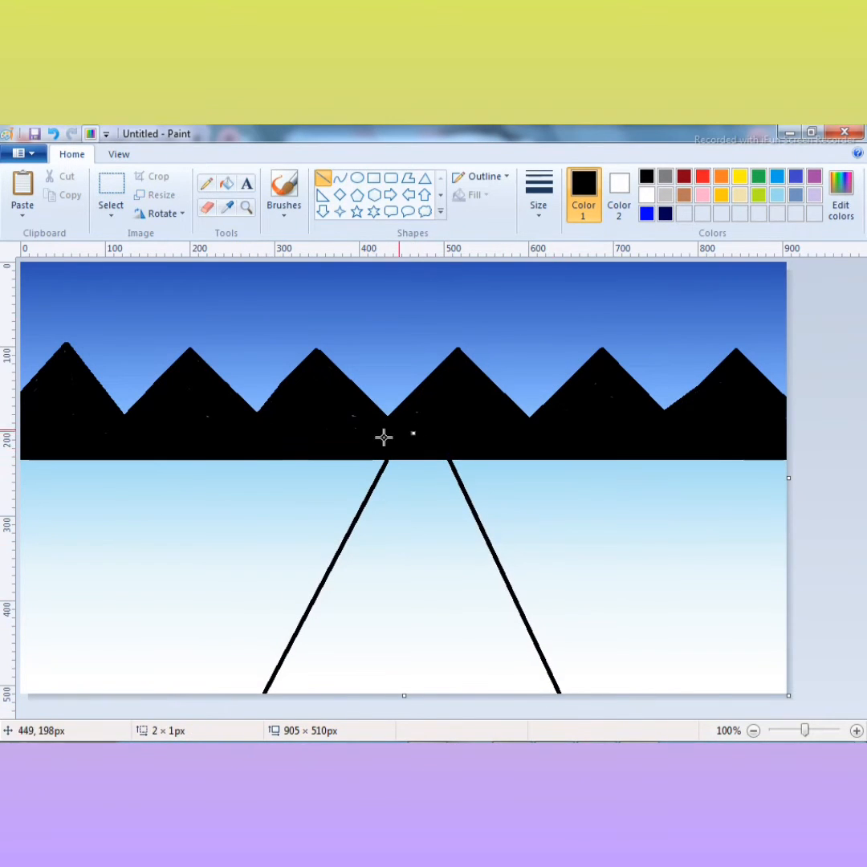
Draw a second straight black line outside each road edge, running from the horizon to the canvas bottom.
{"action": "mouse_move", "coordinate": [374, 457]}
{"action": "left_mouse_down"}
{"action": "mouse_move", "coordinate": [192, 707]}
{"action": "mouse_move", "coordinate": [201, 710]}
{"action": "left_mouse_up"}
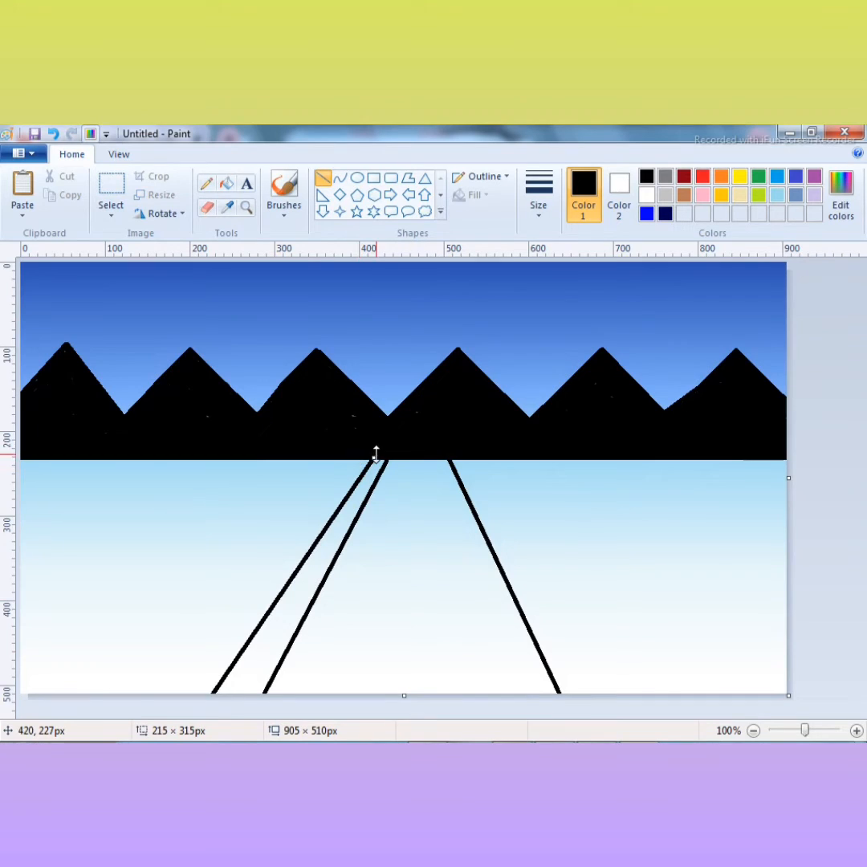
{"action": "left_click_drag", "start_coordinate": [374, 457], "coordinate": [376, 455]}
{"action": "left_click", "coordinate": [260, 424]}
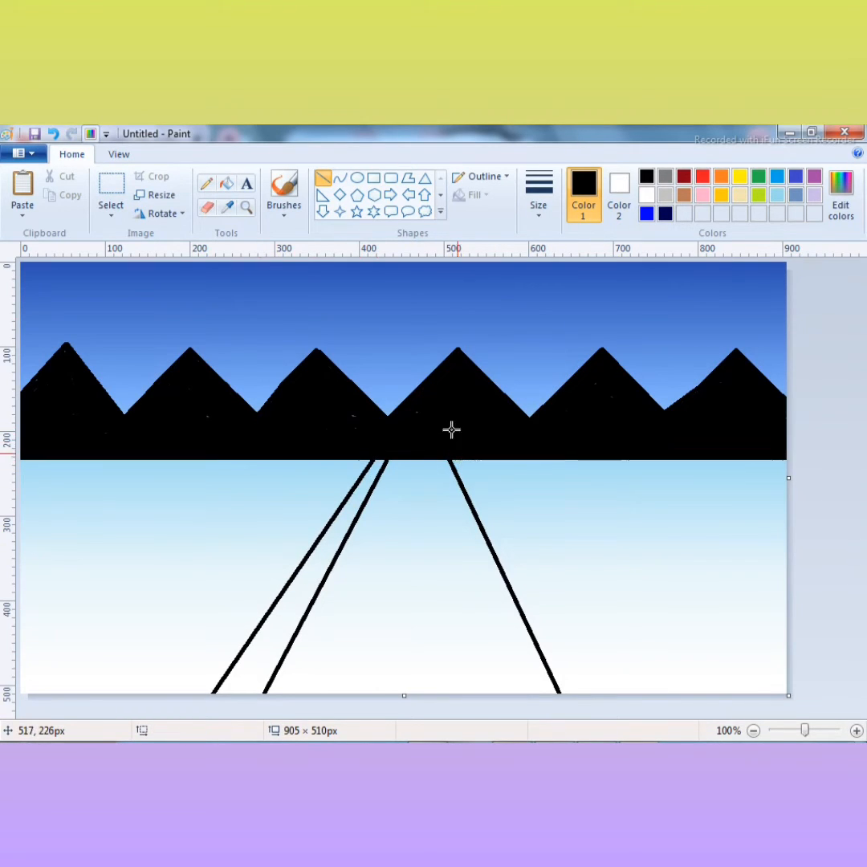
{"action": "left_click_drag", "start_coordinate": [460, 460], "coordinate": [598, 694]}
{"action": "left_click", "coordinate": [409, 397]}
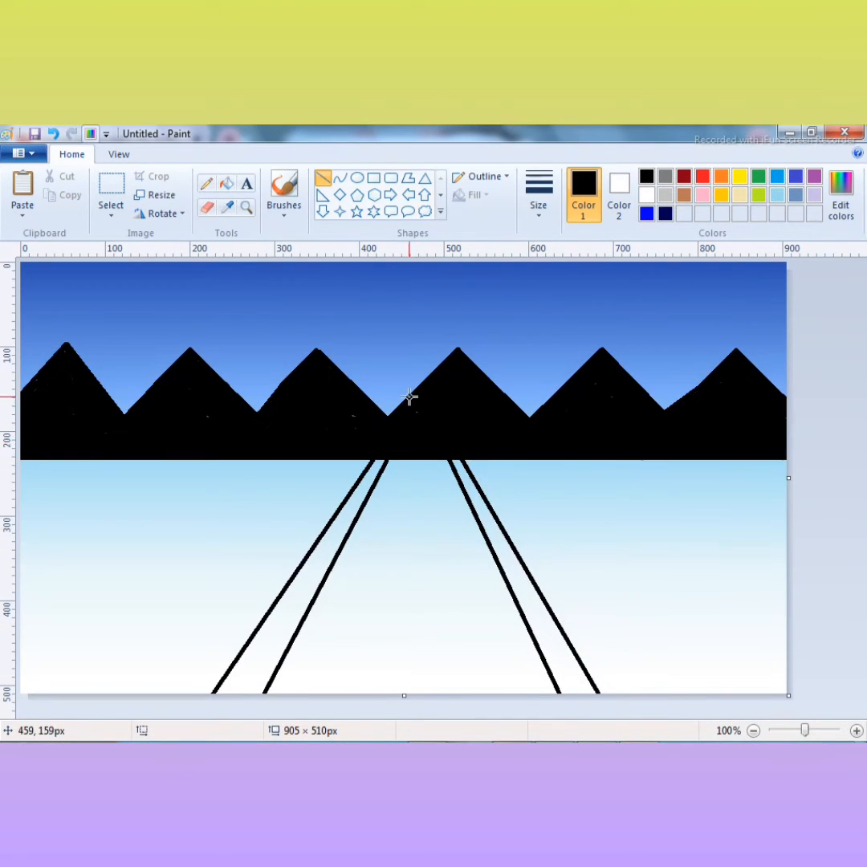
Paint the area between the two inner road lines solid black with the brush, from the horizon to the canvas bottom.
{"action": "left_click", "coordinate": [284, 193]}
{"action": "mouse_move", "coordinate": [443, 459]}
{"action": "left_mouse_down"}
{"action": "mouse_move", "coordinate": [462, 628]}
{"action": "mouse_move", "coordinate": [427, 519]}
{"action": "mouse_move", "coordinate": [431, 458]}
{"action": "mouse_move", "coordinate": [454, 548]}
{"action": "left_mouse_up"}
{"action": "left_click", "coordinate": [246, 209]}
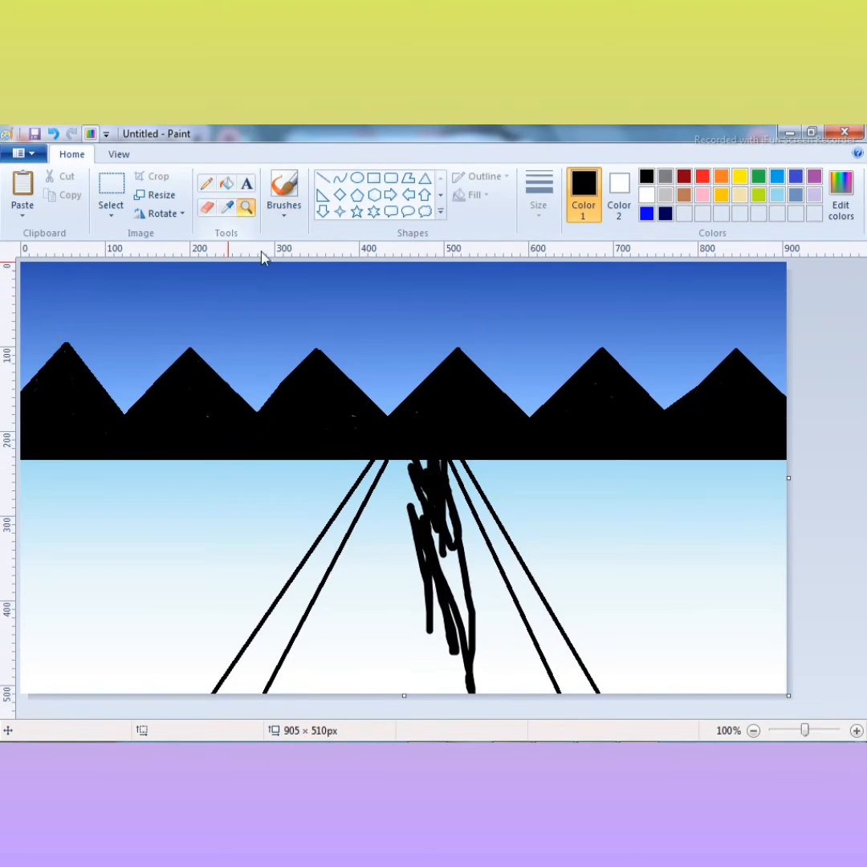
{"action": "left_click", "coordinate": [348, 556]}
{"action": "left_click", "coordinate": [285, 186]}
{"action": "mouse_move", "coordinate": [582, 300]}
{"action": "left_mouse_down"}
{"action": "mouse_move", "coordinate": [501, 313]}
{"action": "mouse_move", "coordinate": [465, 366]}
{"action": "mouse_move", "coordinate": [354, 679]}
{"action": "mouse_move", "coordinate": [315, 680]}
{"action": "left_mouse_up"}
{"action": "scroll", "coordinate": [315, 680], "scroll_direction": "down", "scroll_amount": 2}
{"action": "left_click_drag", "start_coordinate": [391, 459], "coordinate": [270, 710]}
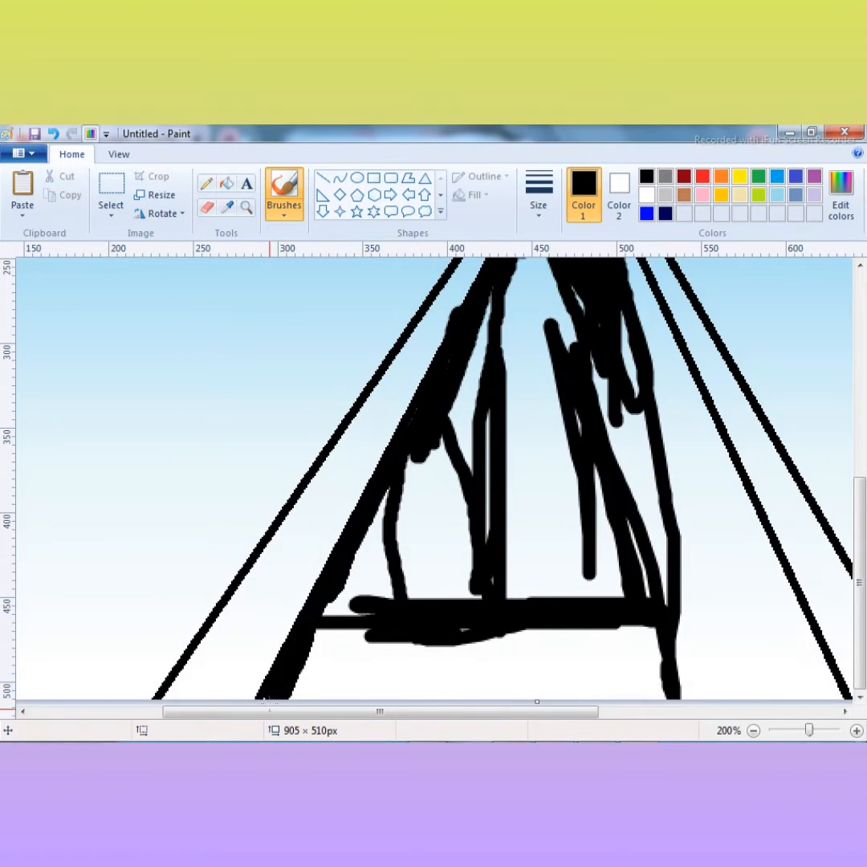
{"action": "scroll", "coordinate": [270, 707], "scroll_direction": "up", "scroll_amount": 2}
{"action": "mouse_move", "coordinate": [626, 466]}
{"action": "left_mouse_down"}
{"action": "mouse_move", "coordinate": [644, 504]}
{"action": "mouse_move", "coordinate": [502, 604]}
{"action": "mouse_move", "coordinate": [627, 561]}
{"action": "left_mouse_up"}
{"action": "key", "text": "ctrl+z"}
{"action": "mouse_move", "coordinate": [610, 642]}
{"action": "left_mouse_down"}
{"action": "mouse_move", "coordinate": [518, 523]}
{"action": "mouse_move", "coordinate": [530, 641]}
{"action": "left_mouse_up"}
{"action": "left_click_drag", "start_coordinate": [632, 470], "coordinate": [697, 627]}
{"action": "scroll", "coordinate": [698, 627], "scroll_direction": "down", "scroll_amount": 2}
{"action": "mouse_move", "coordinate": [702, 410]}
{"action": "left_mouse_down"}
{"action": "mouse_move", "coordinate": [770, 619]}
{"action": "mouse_move", "coordinate": [854, 727]}
{"action": "left_mouse_up"}
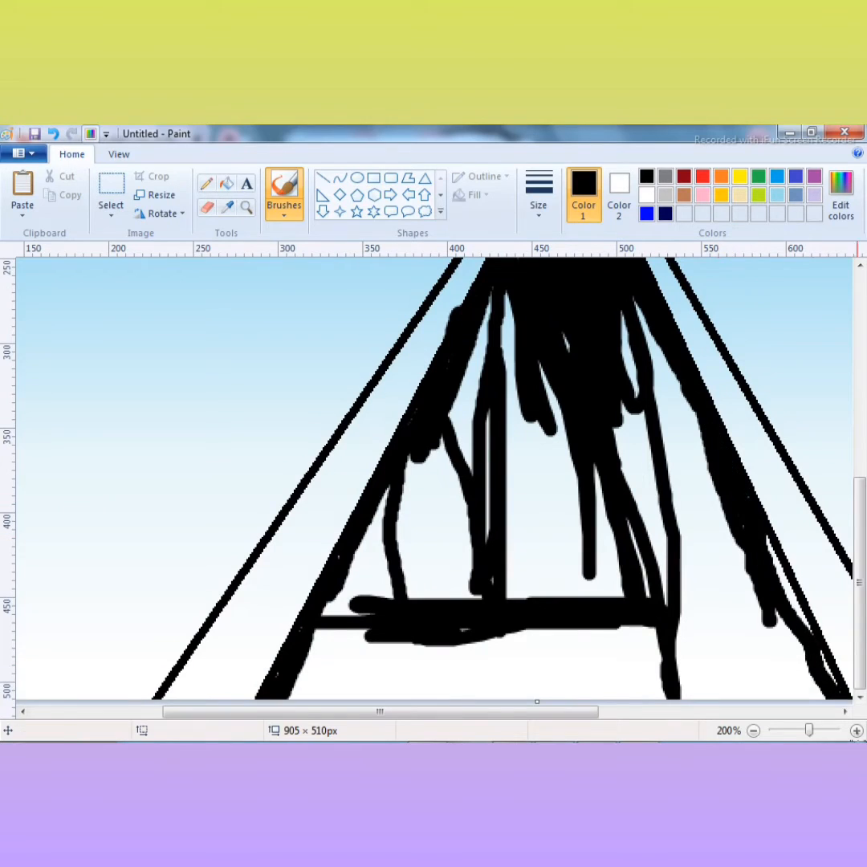
{"action": "left_click_drag", "start_coordinate": [745, 487], "coordinate": [851, 690]}
{"action": "left_click_drag", "start_coordinate": [636, 319], "coordinate": [685, 521]}
{"action": "left_click_drag", "start_coordinate": [626, 409], "coordinate": [652, 511]}
{"action": "mouse_move", "coordinate": [472, 592]}
{"action": "left_mouse_down"}
{"action": "mouse_move", "coordinate": [382, 564]}
{"action": "mouse_move", "coordinate": [481, 574]}
{"action": "mouse_move", "coordinate": [401, 578]}
{"action": "mouse_move", "coordinate": [674, 594]}
{"action": "mouse_move", "coordinate": [571, 343]}
{"action": "mouse_move", "coordinate": [554, 554]}
{"action": "left_mouse_up"}
{"action": "left_click_drag", "start_coordinate": [420, 712], "coordinate": [391, 707]}
{"action": "left_click_drag", "start_coordinate": [353, 642], "coordinate": [450, 675]}
{"action": "left_click_drag", "start_coordinate": [482, 449], "coordinate": [401, 594]}
{"action": "scroll", "coordinate": [572, 530], "scroll_direction": "up", "scroll_amount": 3}
{"action": "left_click", "coordinate": [247, 208]}
{"action": "right_click", "coordinate": [433, 450]}
Straighten the road's left edge with a straight black line from the canvas bottom up to the horizon.
{"action": "left_click", "coordinate": [323, 177]}
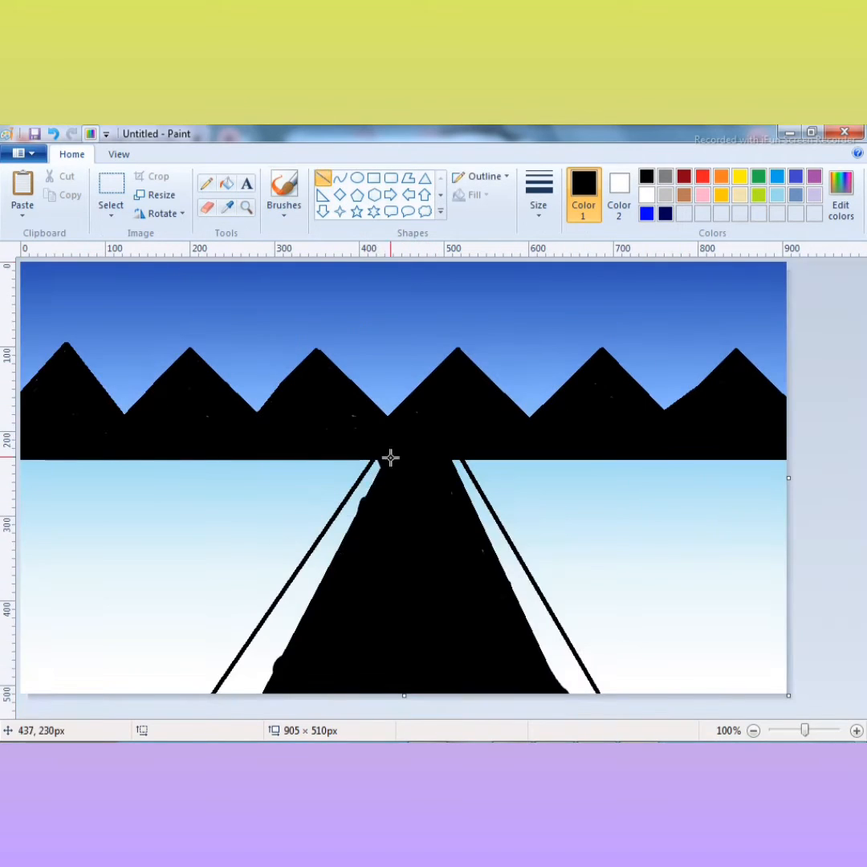
{"action": "left_click_drag", "start_coordinate": [245, 717], "coordinate": [377, 462]}
{"action": "left_click", "coordinate": [284, 193]}
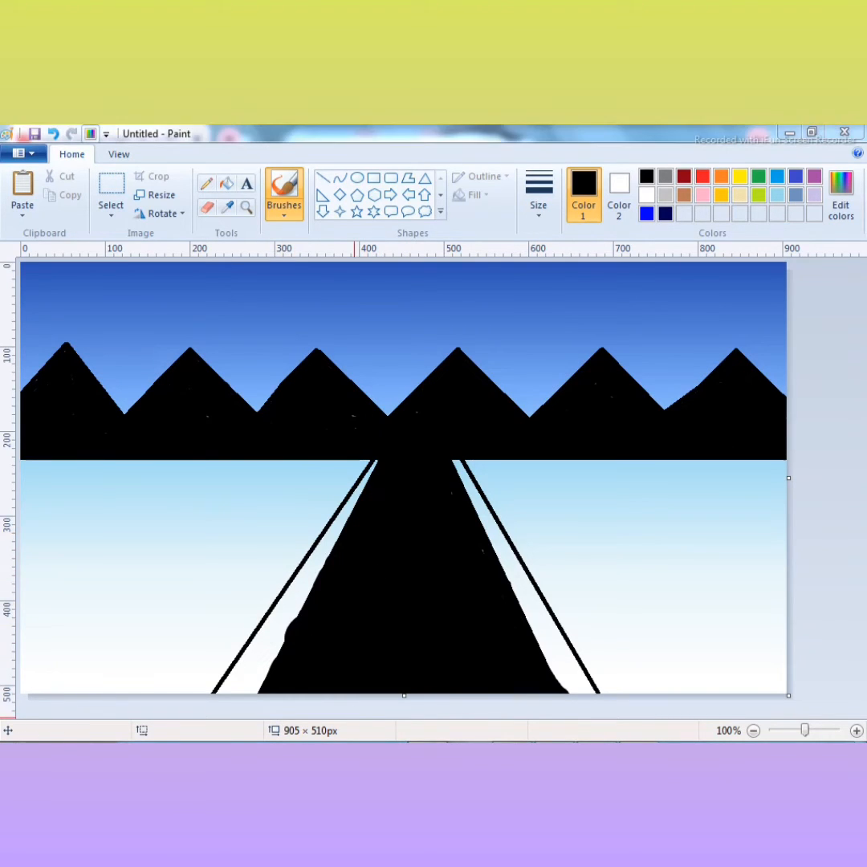
Draw short black crossbars between the road's left edge and its outer line, from the canvas bottom up to the horizon.
{"action": "left_click", "coordinate": [322, 178]}
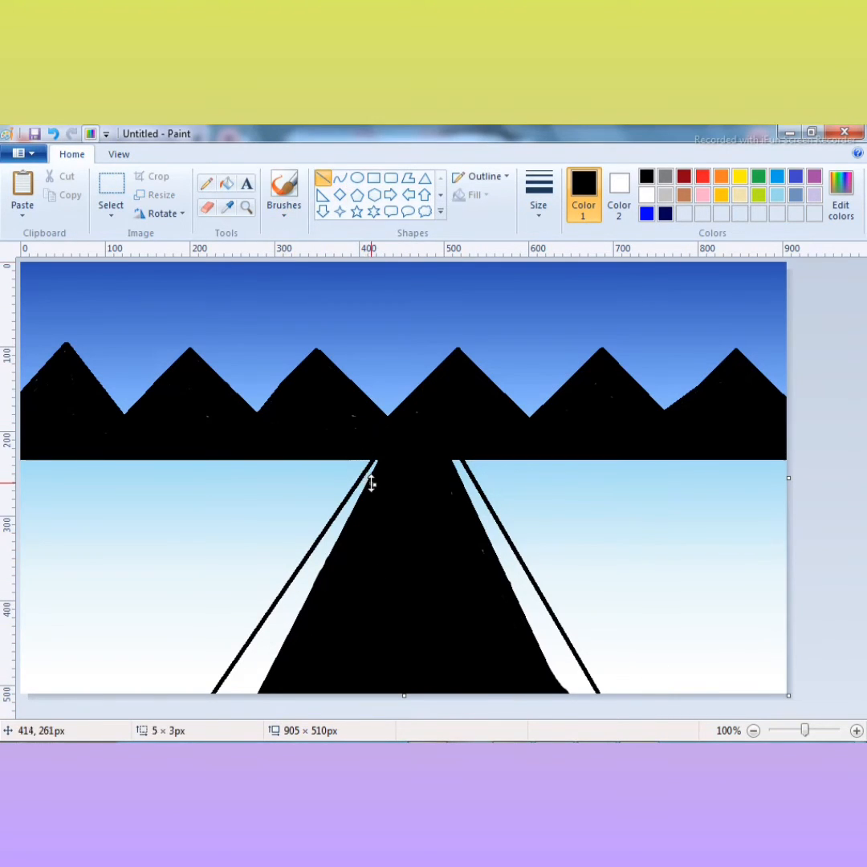
{"action": "left_click_drag", "start_coordinate": [217, 688], "coordinate": [290, 650]}
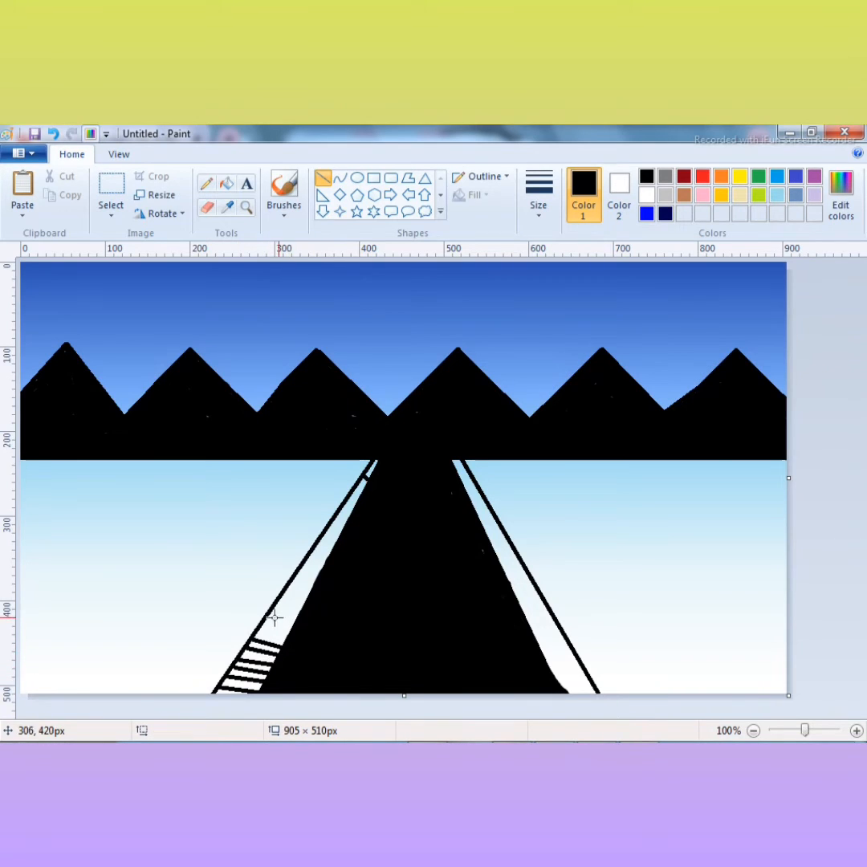
{"action": "mouse_move", "coordinate": [263, 627]}
{"action": "left_mouse_down"}
{"action": "mouse_move", "coordinate": [288, 634]}
{"action": "mouse_move", "coordinate": [344, 603]}
{"action": "left_mouse_up"}
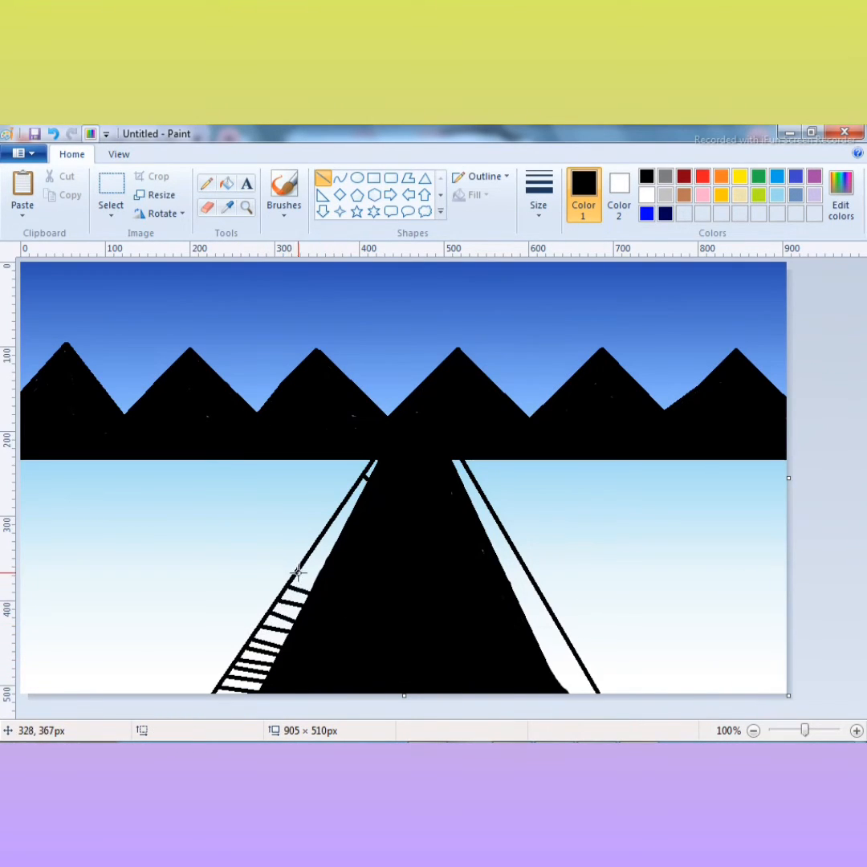
{"action": "mouse_move", "coordinate": [298, 572]}
{"action": "left_mouse_down"}
{"action": "mouse_move", "coordinate": [337, 581]}
{"action": "mouse_move", "coordinate": [359, 568]}
{"action": "mouse_move", "coordinate": [357, 556]}
{"action": "left_mouse_up"}
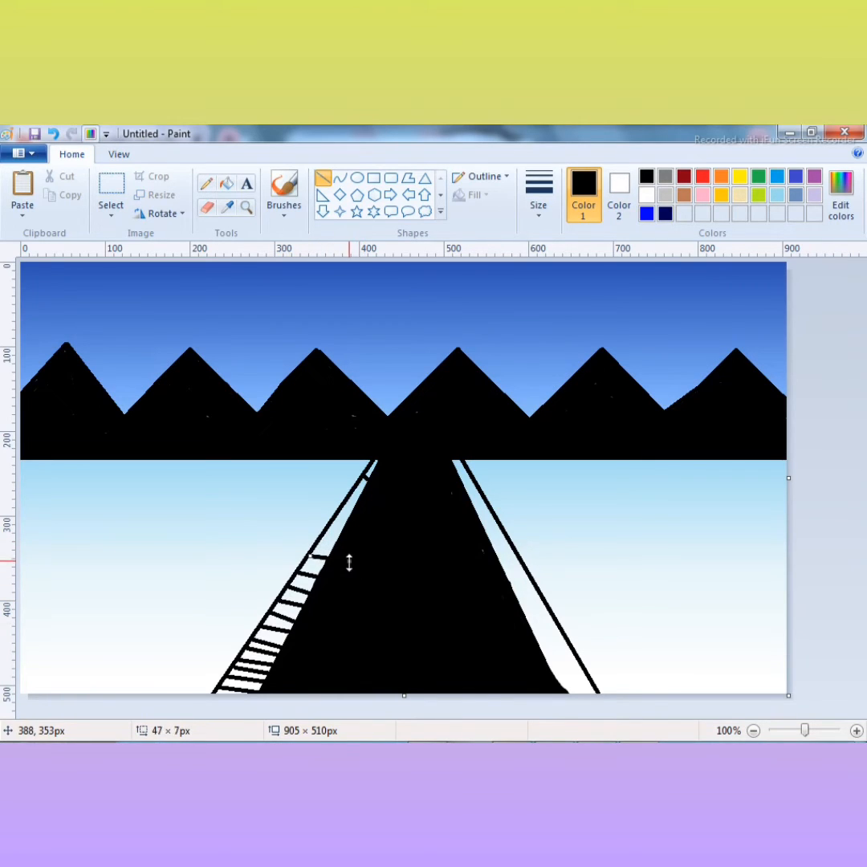
{"action": "left_click", "coordinate": [371, 528]}
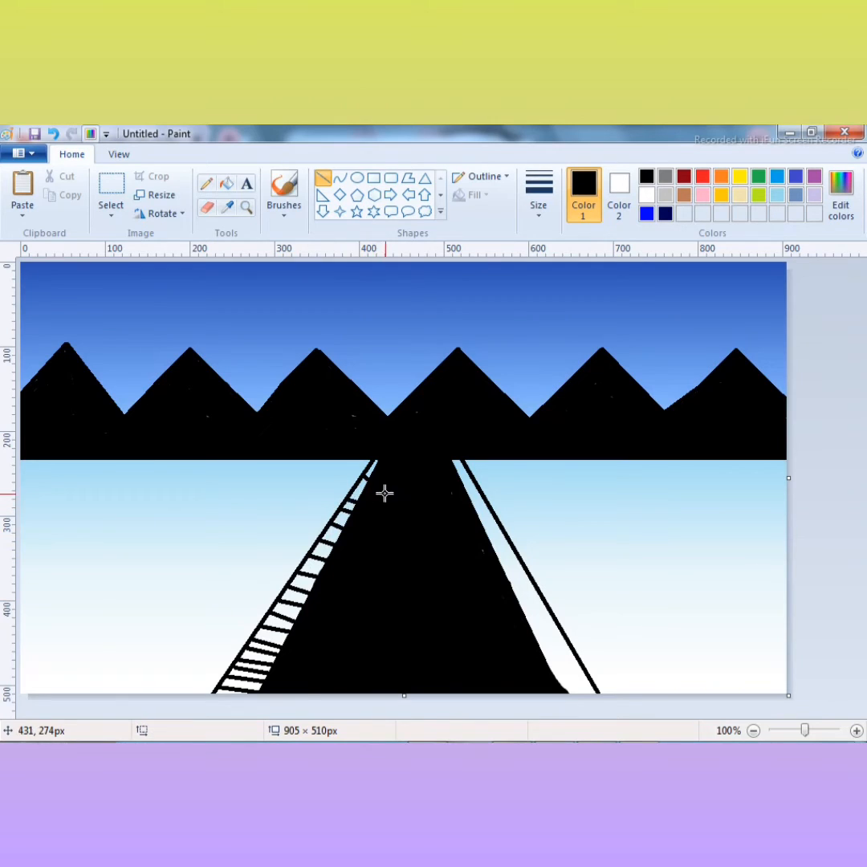
Draw short black crossbars between the road's right edge and its outer line, from the horizon down to the canvas bottom.
{"action": "left_click_drag", "start_coordinate": [461, 464], "coordinate": [418, 481]}
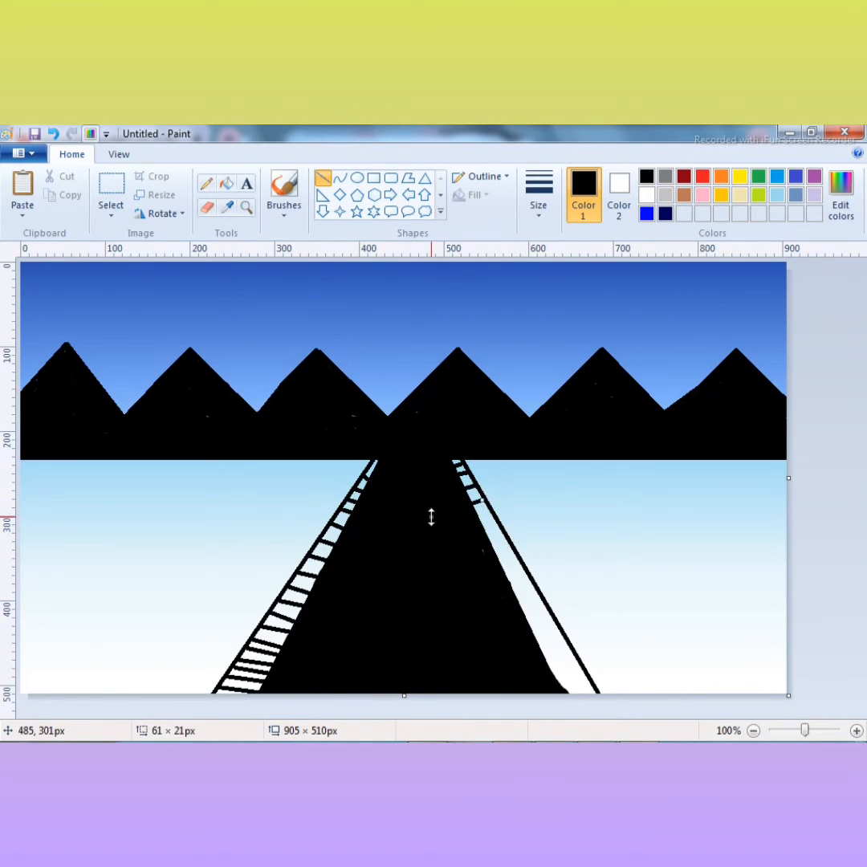
{"action": "left_click_drag", "start_coordinate": [487, 512], "coordinate": [472, 518]}
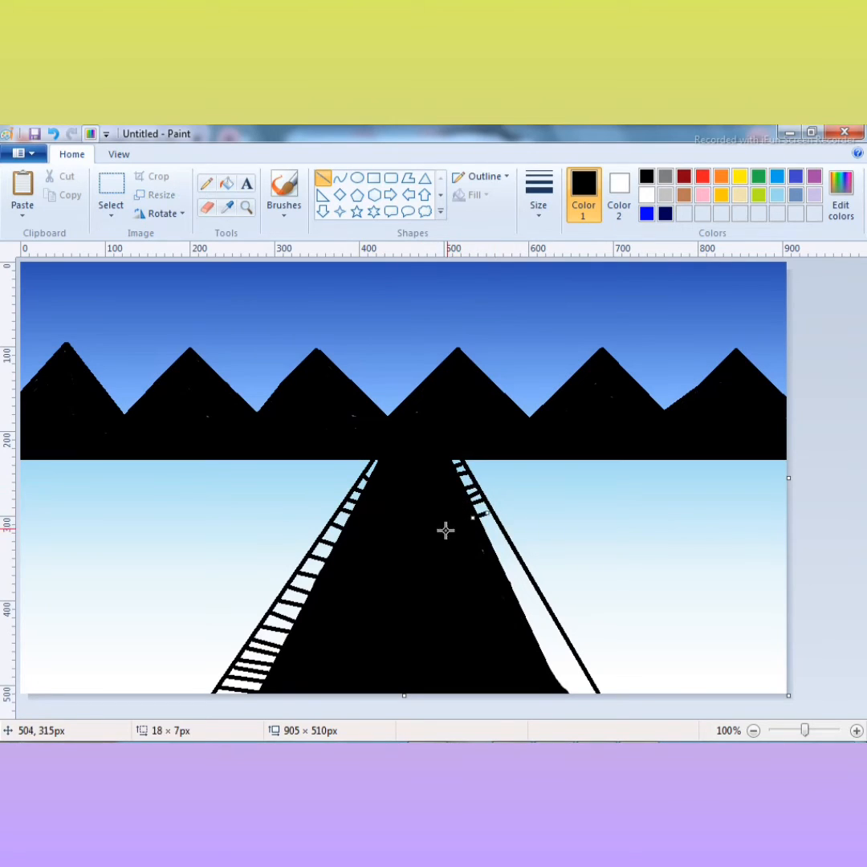
{"action": "left_click", "coordinate": [464, 548]}
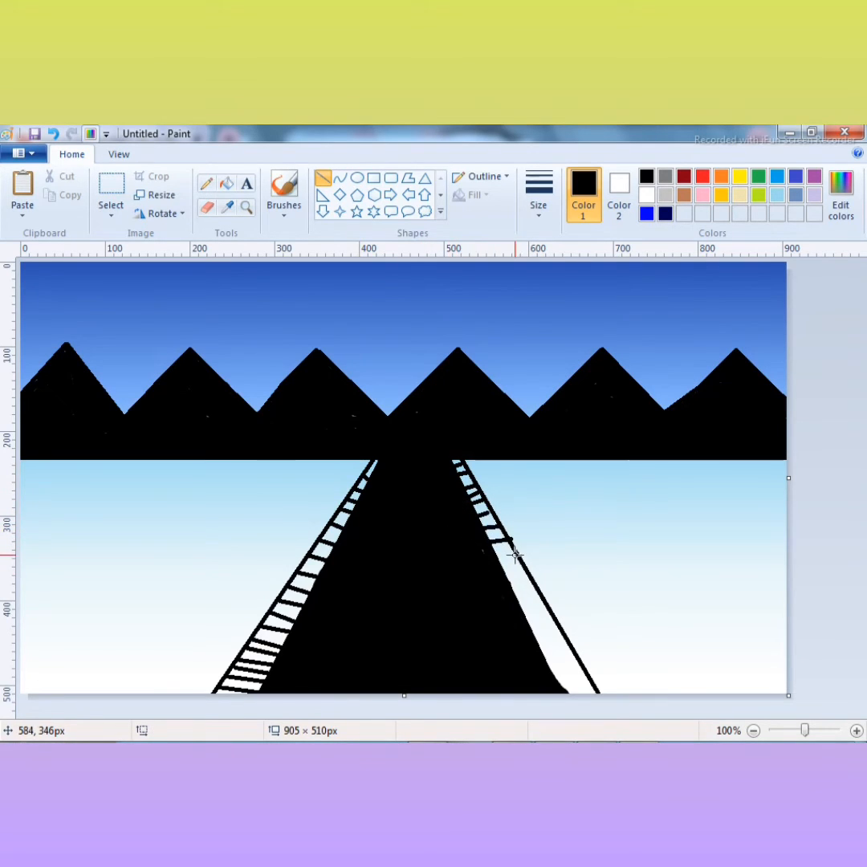
{"action": "left_click_drag", "start_coordinate": [514, 554], "coordinate": [443, 572]}
{"action": "left_click", "coordinate": [434, 572]}
{"action": "left_click_drag", "start_coordinate": [510, 543], "coordinate": [462, 554]}
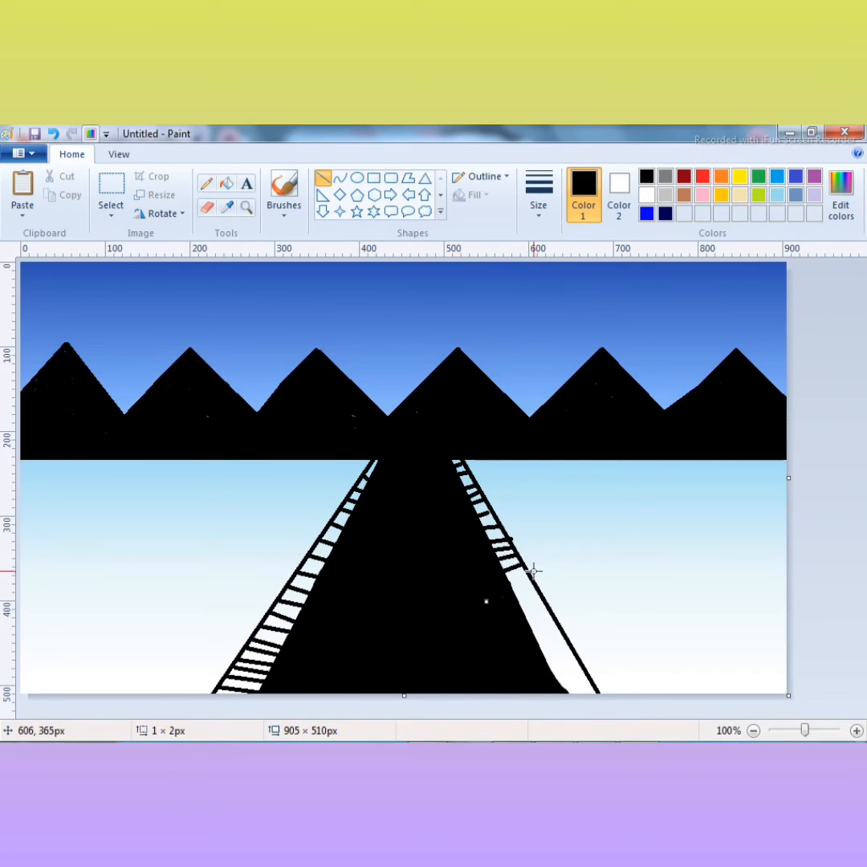
{"action": "left_click_drag", "start_coordinate": [530, 577], "coordinate": [476, 588]}
{"action": "left_click_drag", "start_coordinate": [541, 597], "coordinate": [466, 624]}
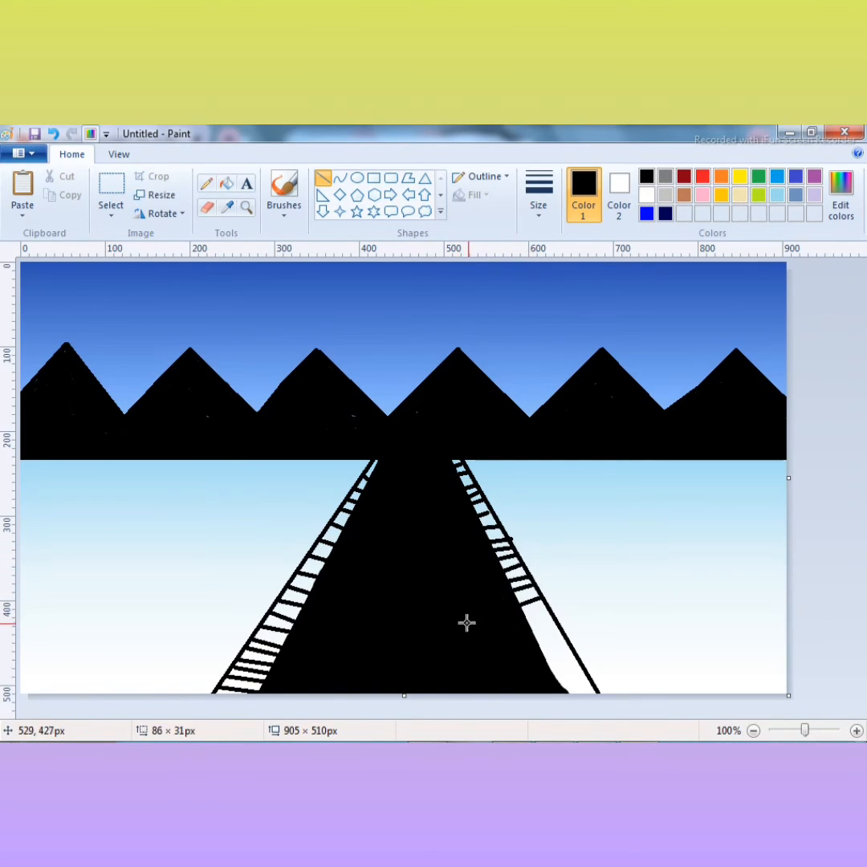
{"action": "left_click_drag", "start_coordinate": [545, 606], "coordinate": [477, 629]}
{"action": "left_click", "coordinate": [561, 625]}
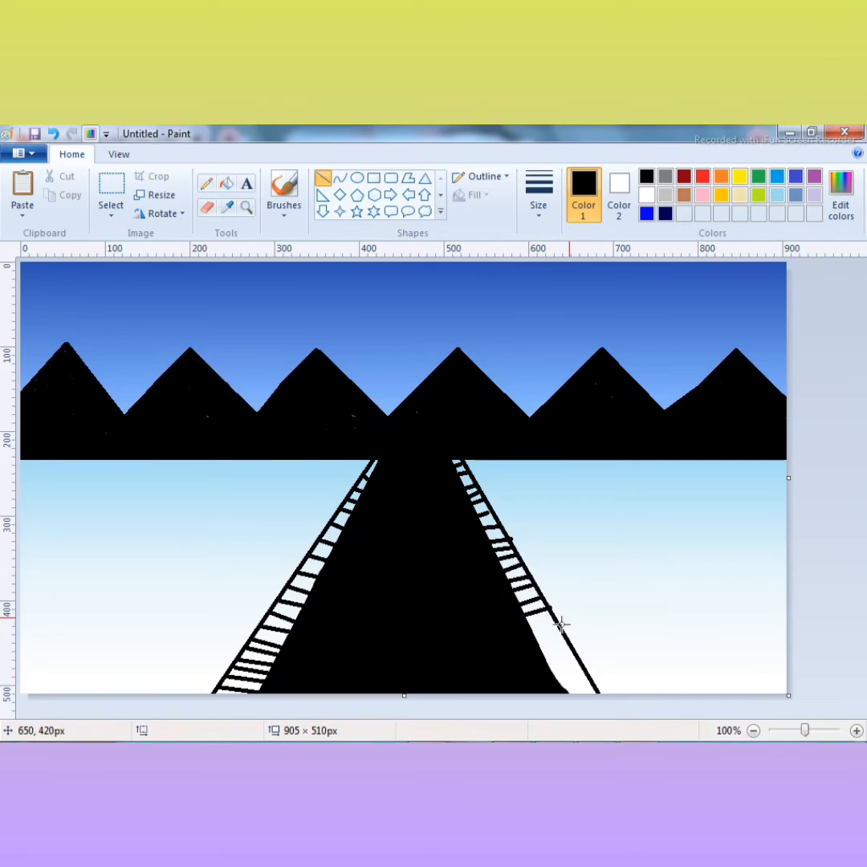
{"action": "left_click", "coordinate": [562, 640]}
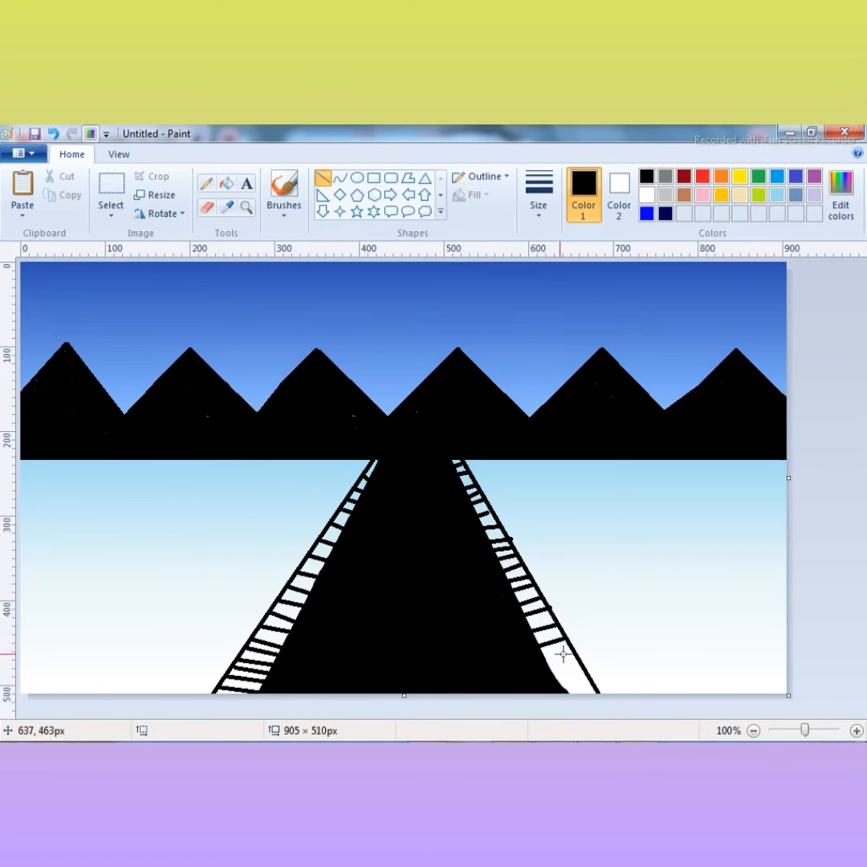
{"action": "left_click_drag", "start_coordinate": [571, 651], "coordinate": [548, 661]}
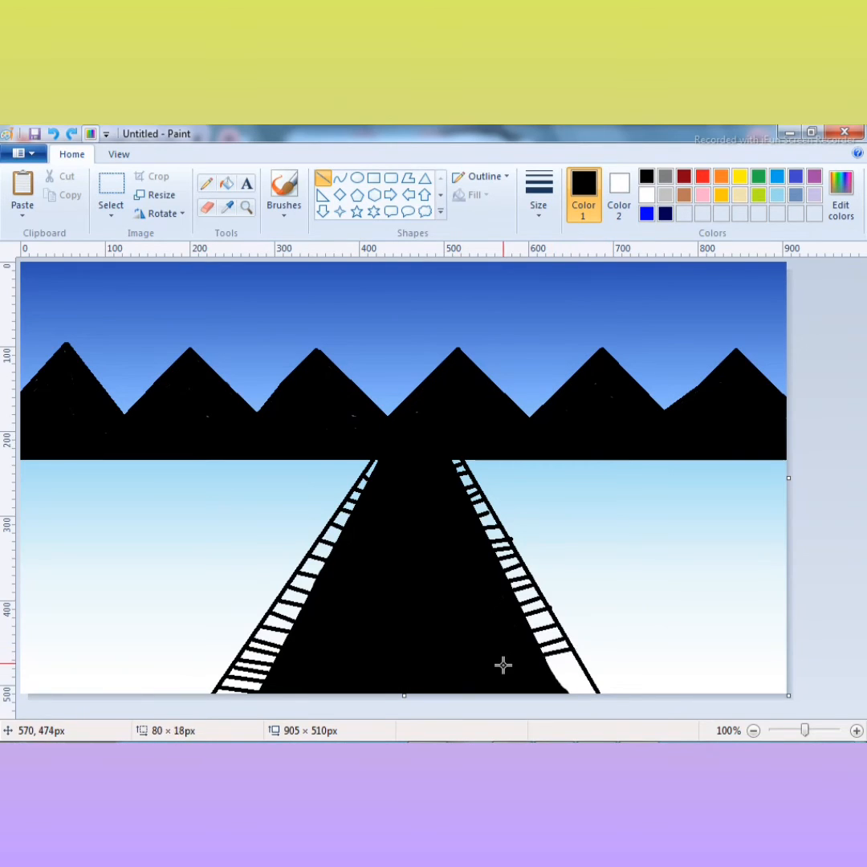
{"action": "left_click", "coordinate": [562, 654]}
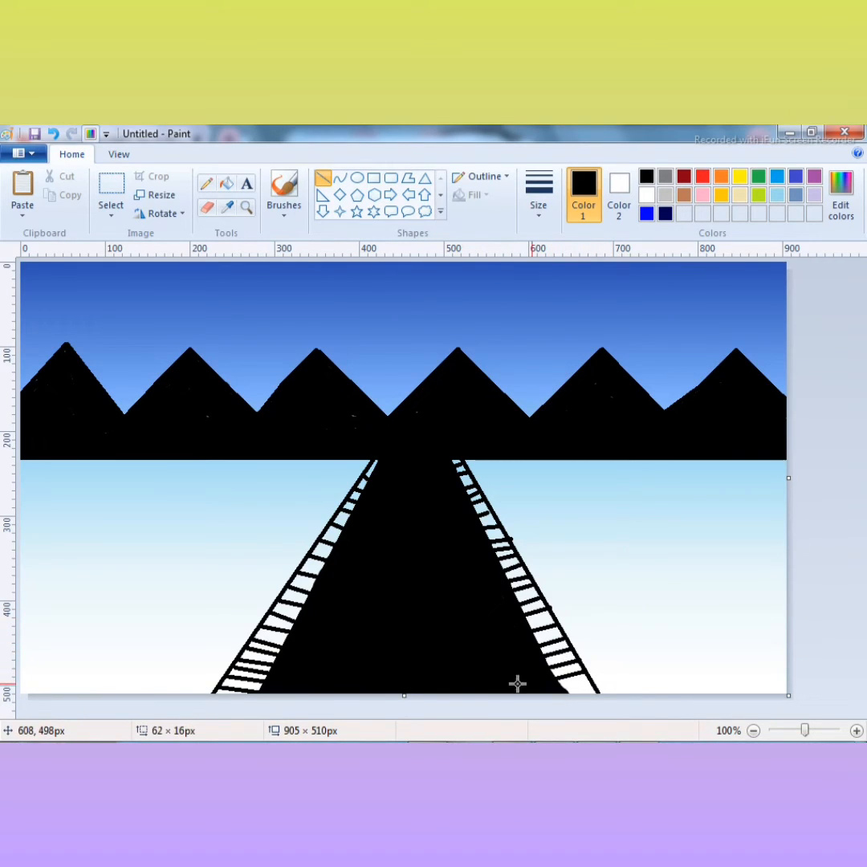
{"action": "left_click", "coordinate": [451, 626]}
{"action": "left_click_drag", "start_coordinate": [589, 685], "coordinate": [536, 695]}
{"action": "left_click", "coordinate": [453, 646]}
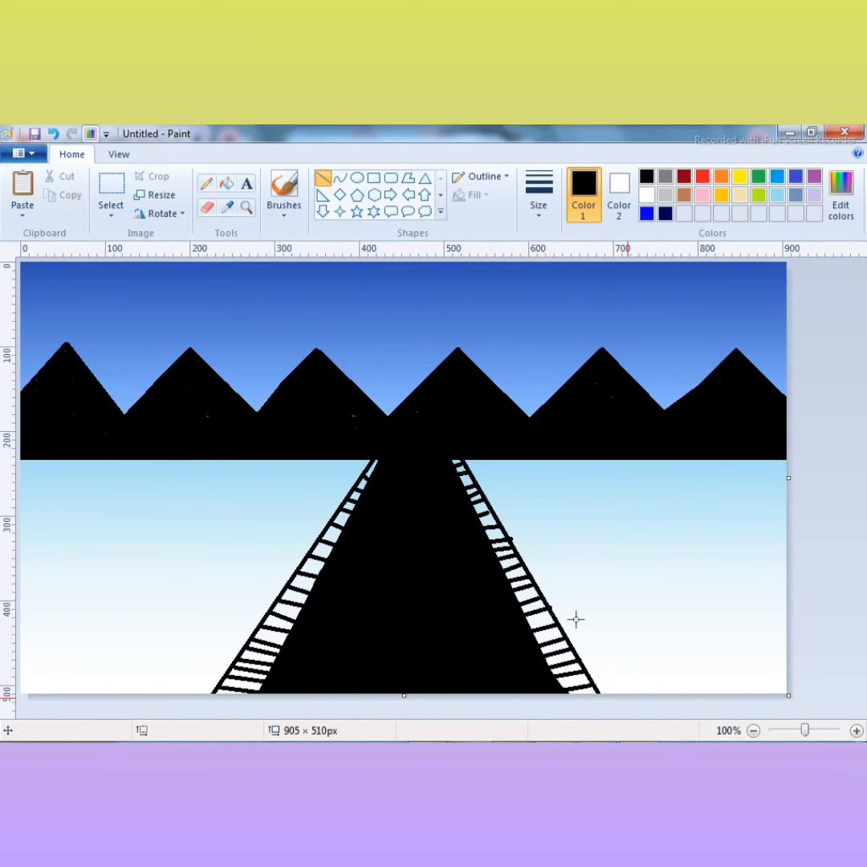
Draw another straight black line just outside each railing, following its slope from the horizon to the canvas bottom.
{"action": "left_click", "coordinate": [371, 458]}
{"action": "mouse_move", "coordinate": [368, 462]}
{"action": "left_mouse_down"}
{"action": "mouse_move", "coordinate": [200, 714]}
{"action": "mouse_move", "coordinate": [379, 451]}
{"action": "left_mouse_up"}
{"action": "left_click", "coordinate": [423, 496]}
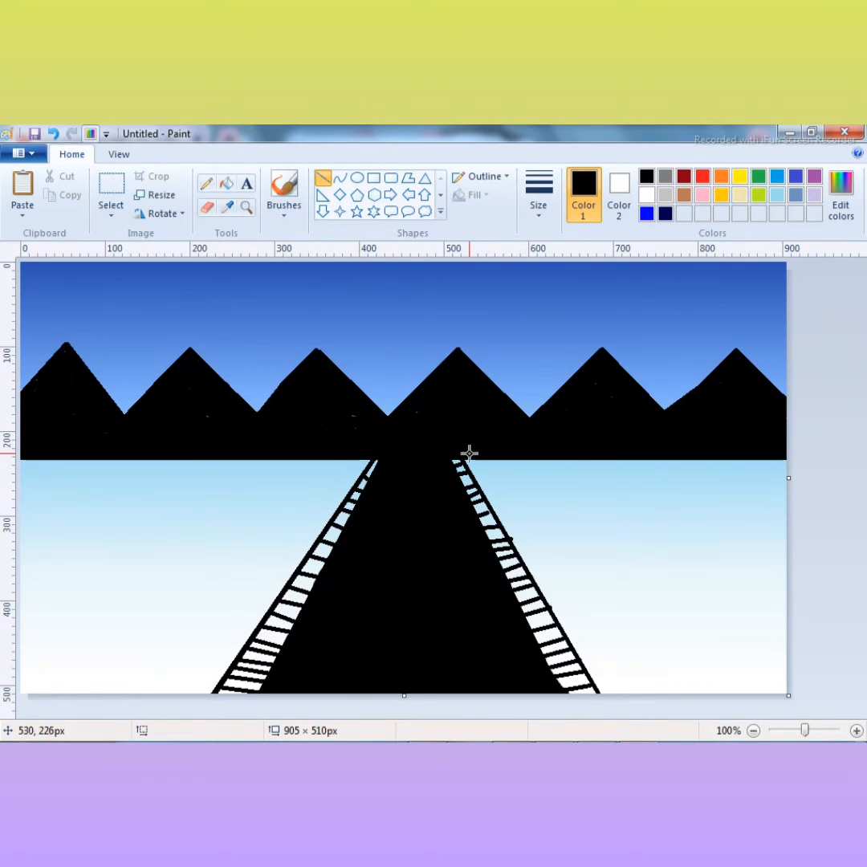
{"action": "left_click_drag", "start_coordinate": [462, 454], "coordinate": [600, 701]}
{"action": "mouse_move", "coordinate": [460, 453]}
{"action": "left_mouse_down"}
{"action": "mouse_move", "coordinate": [451, 441]}
{"action": "mouse_move", "coordinate": [616, 705]}
{"action": "mouse_move", "coordinate": [610, 699]}
{"action": "left_mouse_up"}
{"action": "left_click", "coordinate": [432, 463]}
{"action": "left_click_drag", "start_coordinate": [468, 453], "coordinate": [463, 452]}
{"action": "left_click", "coordinate": [433, 510]}
{"action": "mouse_move", "coordinate": [368, 454]}
{"action": "left_mouse_down"}
{"action": "mouse_move", "coordinate": [193, 707]}
{"action": "mouse_move", "coordinate": [372, 451]}
{"action": "left_mouse_up"}
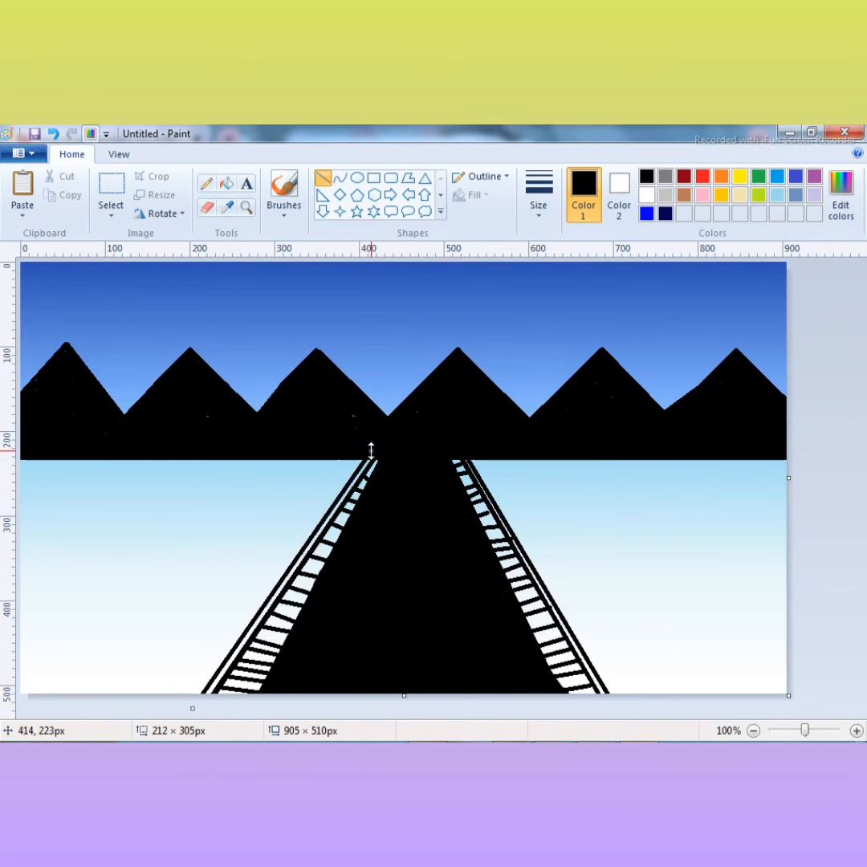
{"action": "left_click", "coordinate": [392, 449]}
Draw five vertical white dashes down the middle of the black road as its centre line.
{"action": "mouse_move", "coordinate": [415, 519]}
{"action": "left_mouse_down"}
{"action": "mouse_move", "coordinate": [408, 555]}
{"action": "mouse_move", "coordinate": [416, 547]}
{"action": "mouse_move", "coordinate": [418, 691]}
{"action": "left_mouse_up"}
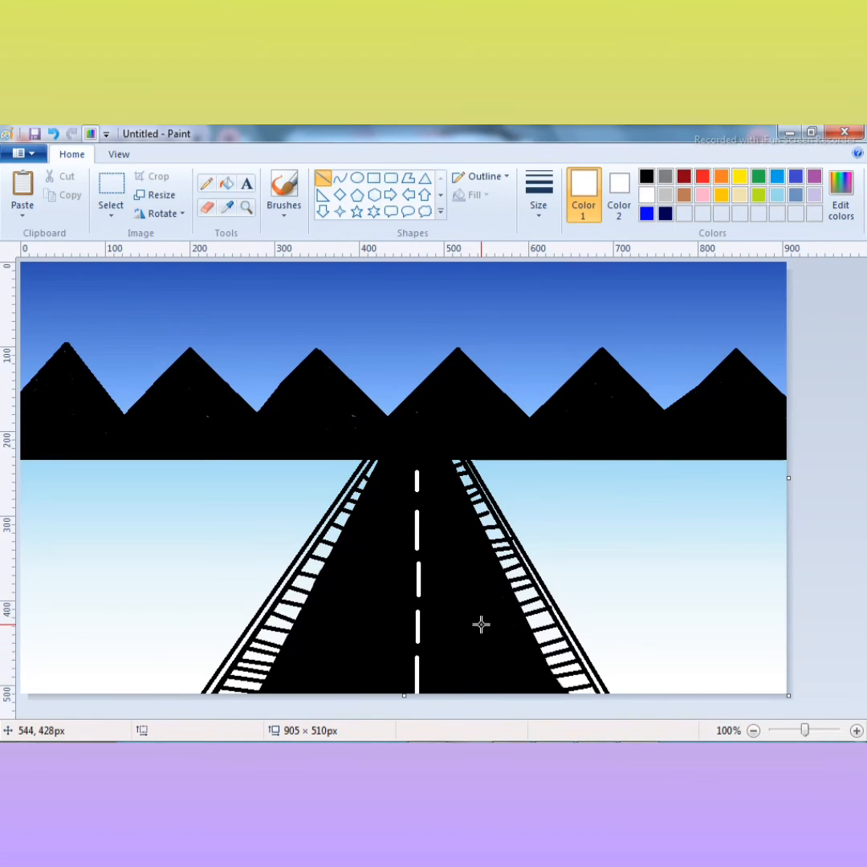
Draw a horizontal black line about 328 px long from the right railing past the canvas's right edge.
{"action": "left_click", "coordinate": [646, 176]}
{"action": "left_click_drag", "start_coordinate": [575, 599], "coordinate": [852, 599]}
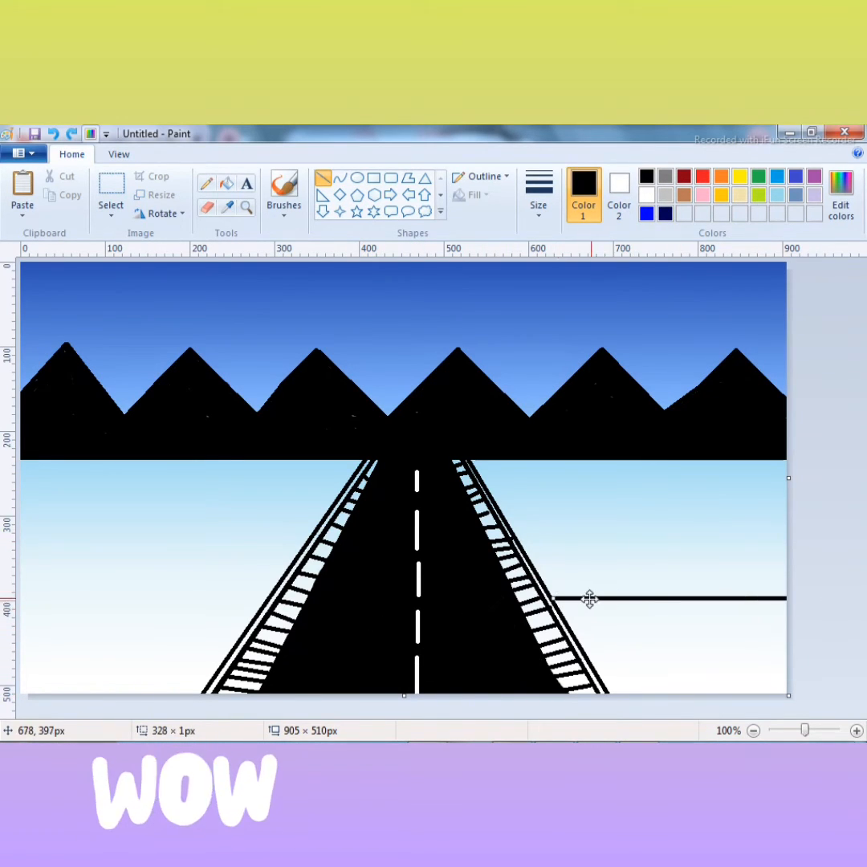
Draw a black corner frame on each side of the road, with a horizontal line from the canvas edge and a vertical line to the bottom.
{"action": "left_click", "coordinate": [640, 698]}
{"action": "mouse_move", "coordinate": [619, 599]}
{"action": "left_mouse_down"}
{"action": "mouse_move", "coordinate": [618, 723]}
{"action": "mouse_move", "coordinate": [616, 623]}
{"action": "left_mouse_up"}
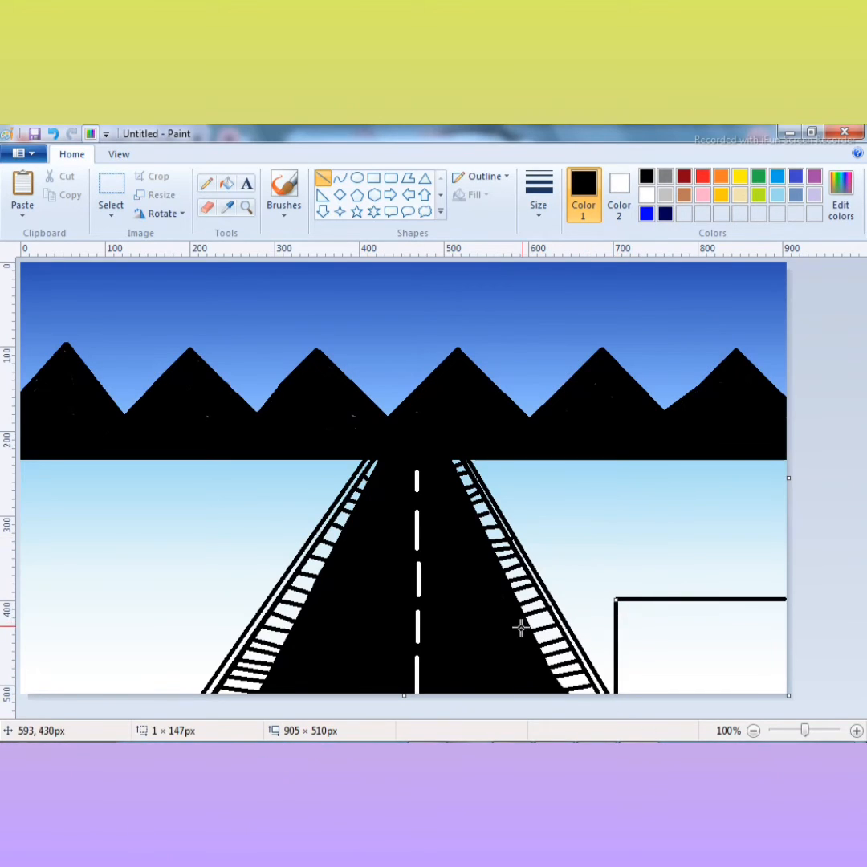
{"action": "left_click", "coordinate": [521, 626]}
{"action": "mouse_move", "coordinate": [24, 594]}
{"action": "left_mouse_down"}
{"action": "mouse_move", "coordinate": [180, 595]}
{"action": "mouse_move", "coordinate": [184, 694]}
{"action": "left_mouse_up"}
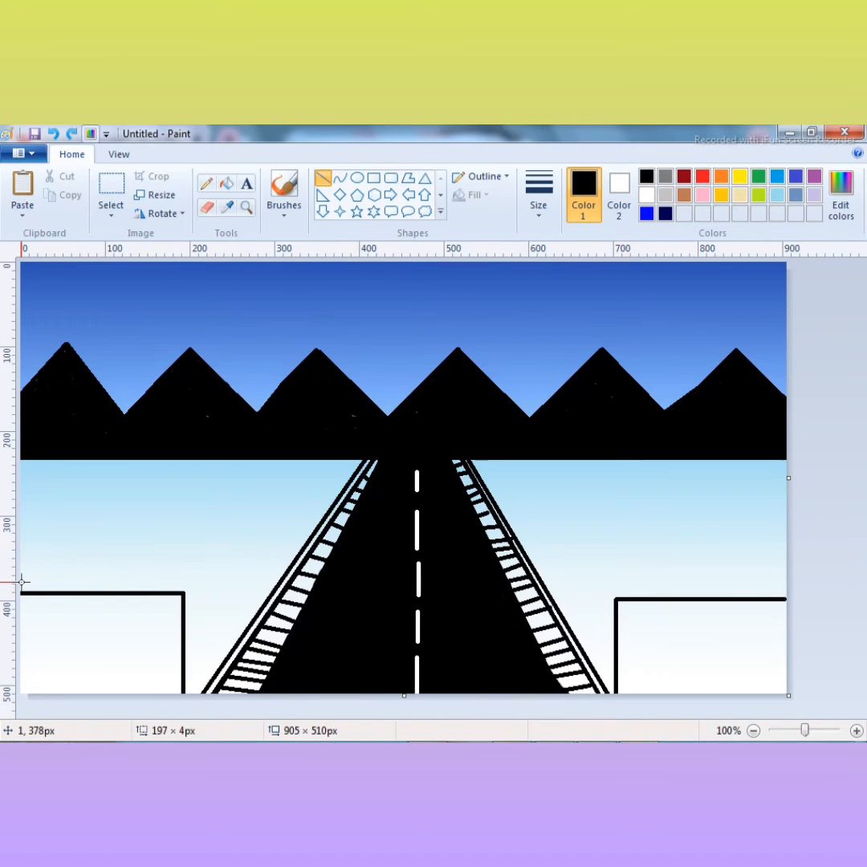
Draw a second parallel black line just outside both frames, along their tops and the sides facing the road.
{"action": "mouse_move", "coordinate": [20, 581]}
{"action": "left_mouse_down"}
{"action": "mouse_move", "coordinate": [188, 622]}
{"action": "mouse_move", "coordinate": [188, 583]}
{"action": "left_mouse_up"}
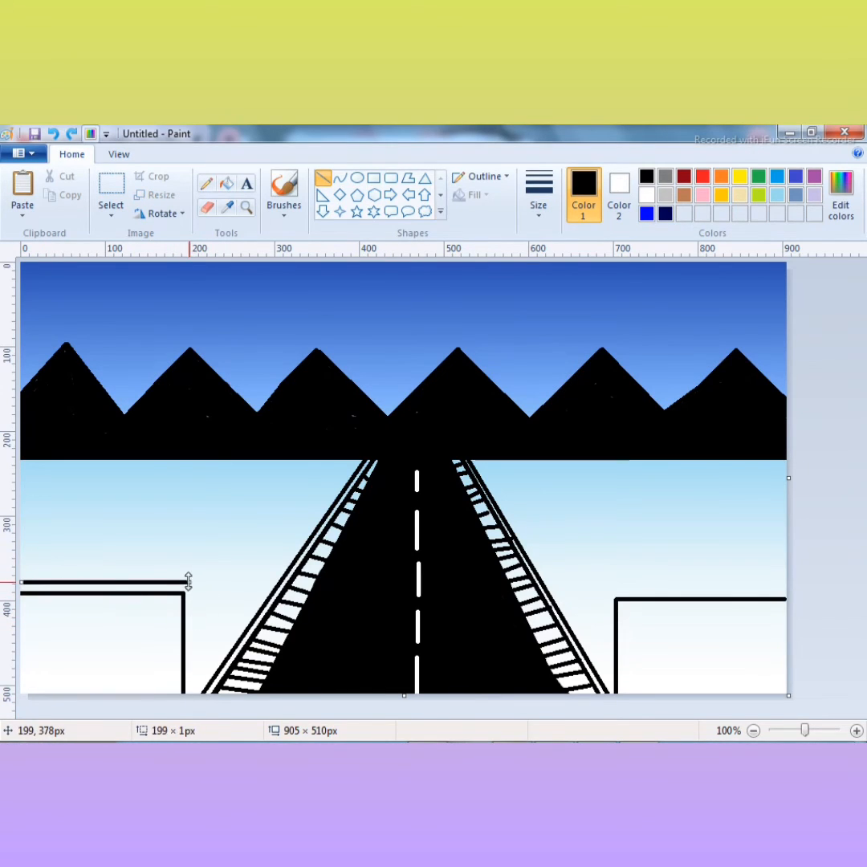
{"action": "left_click_drag", "start_coordinate": [114, 584], "coordinate": [110, 587]}
{"action": "left_click", "coordinate": [114, 644]}
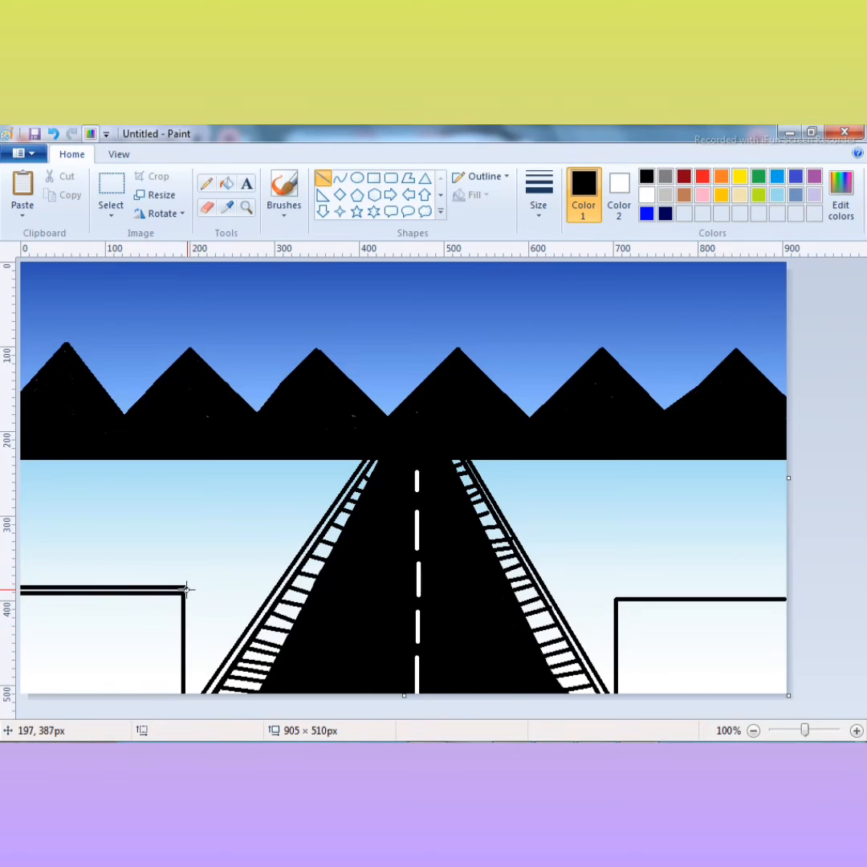
{"action": "left_click_drag", "start_coordinate": [188, 588], "coordinate": [189, 705]}
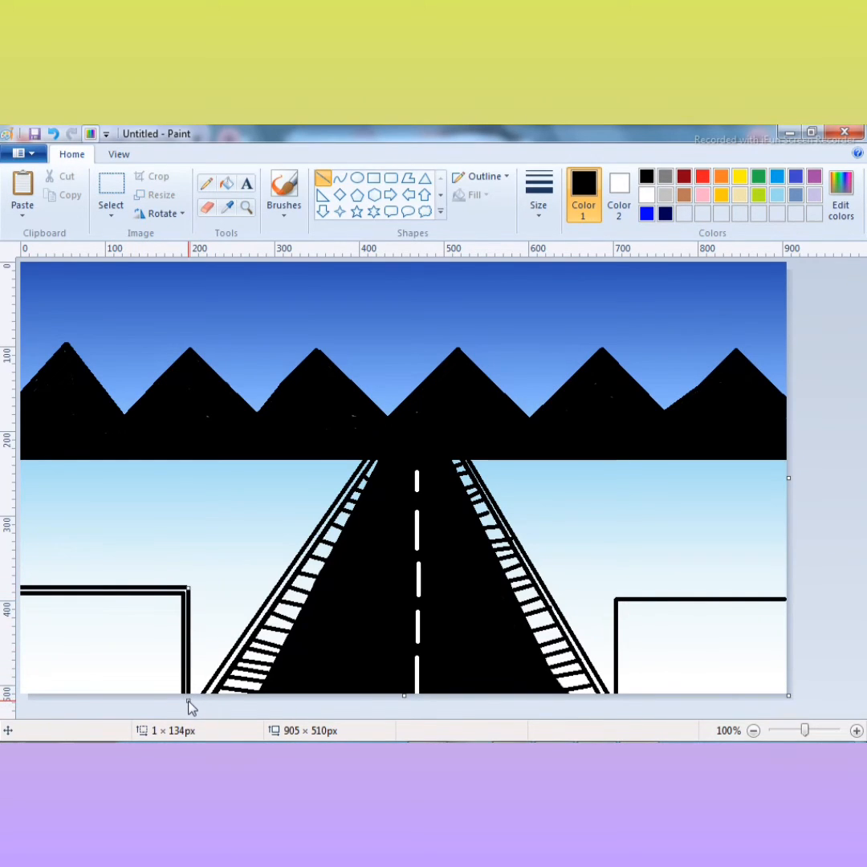
{"action": "left_click", "coordinate": [128, 663]}
{"action": "mouse_move", "coordinate": [786, 595]}
{"action": "left_mouse_down"}
{"action": "mouse_move", "coordinate": [614, 595]}
{"action": "mouse_move", "coordinate": [610, 710]}
{"action": "left_mouse_up"}
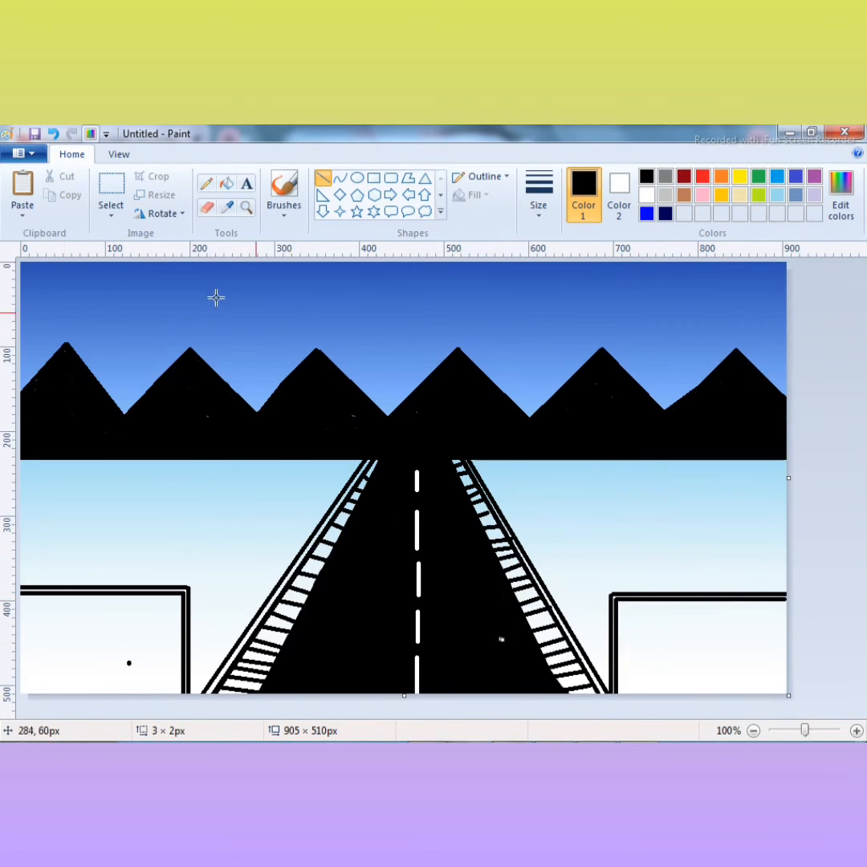
Draw straight black lines along the gap between the right frame's double lines to make its top and side solid.
{"action": "left_click", "coordinate": [226, 184]}
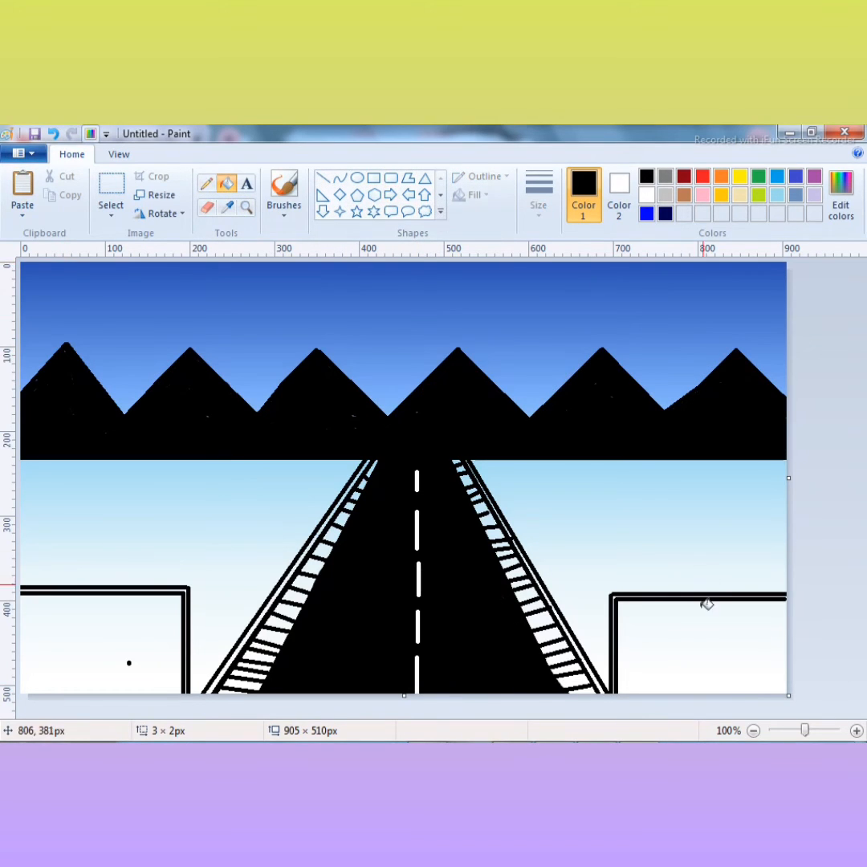
{"action": "left_click", "coordinate": [323, 178]}
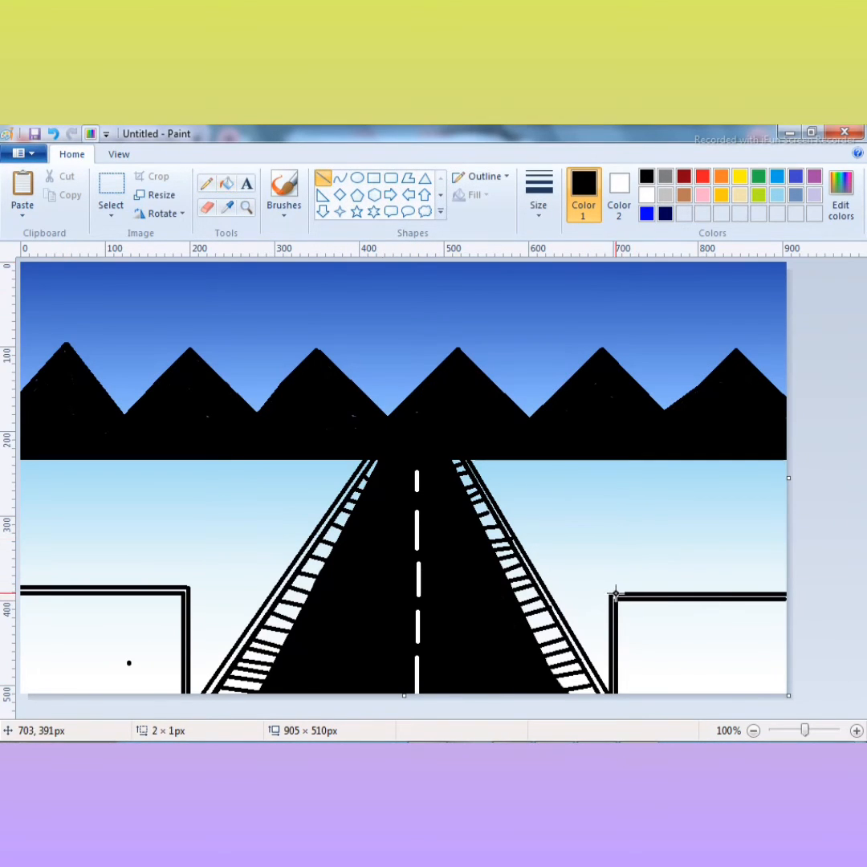
{"action": "mouse_move", "coordinate": [613, 596]}
{"action": "left_mouse_down"}
{"action": "mouse_move", "coordinate": [709, 597]}
{"action": "mouse_move", "coordinate": [798, 618]}
{"action": "left_mouse_up"}
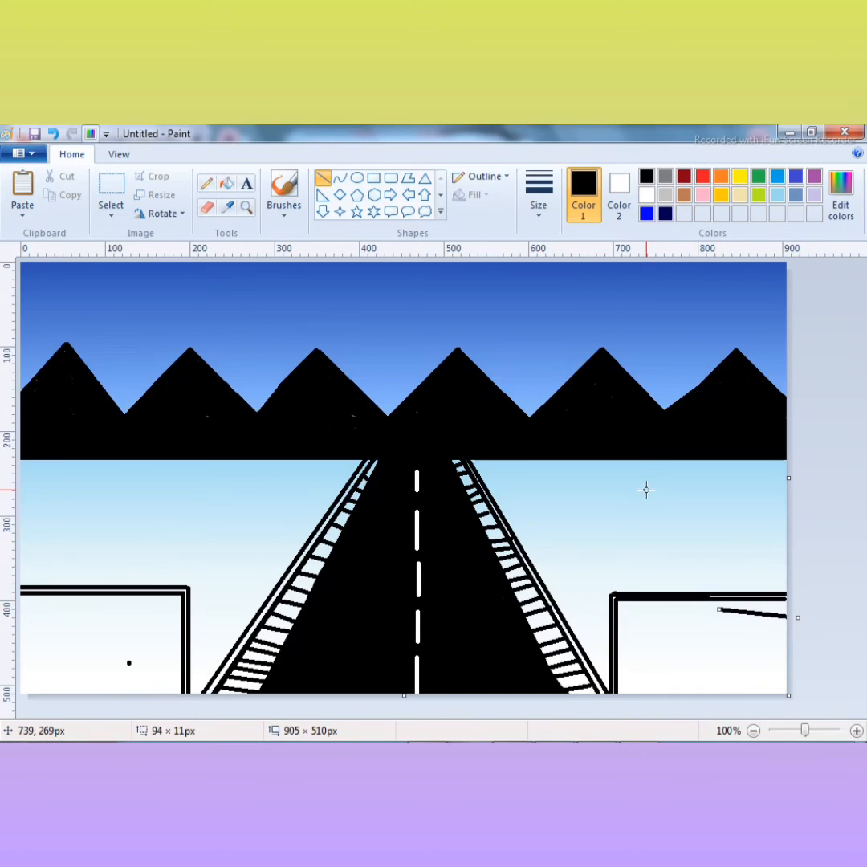
{"action": "key", "text": "ctrl+z"}
{"action": "left_click_drag", "start_coordinate": [708, 599], "coordinate": [830, 598]}
{"action": "left_click", "coordinate": [832, 621]}
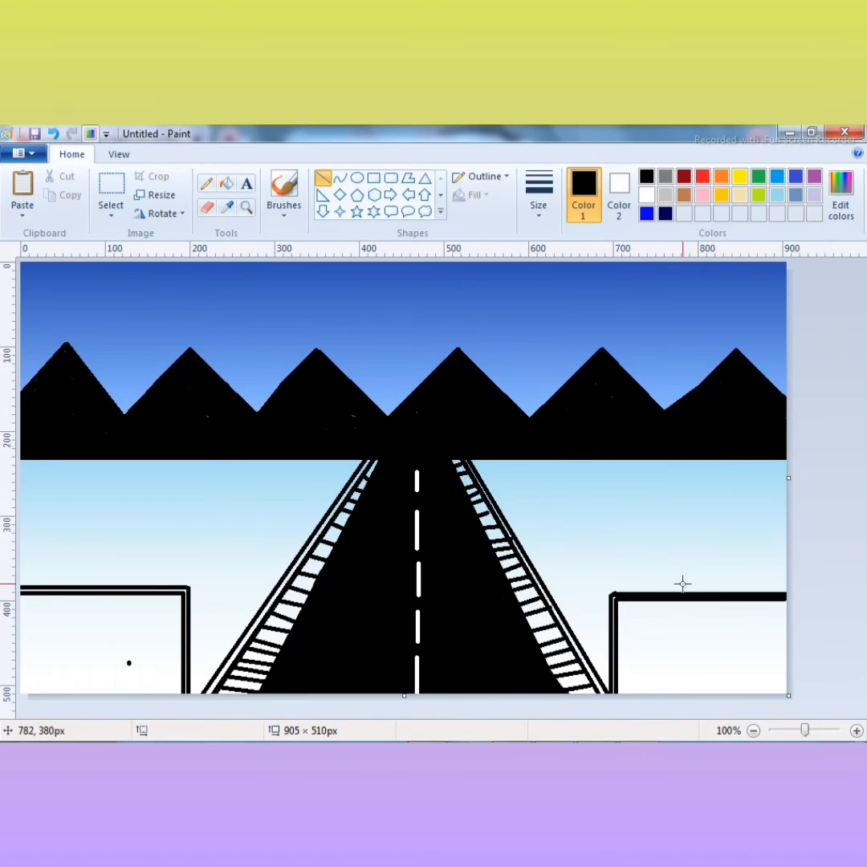
{"action": "left_click_drag", "start_coordinate": [615, 596], "coordinate": [616, 691]}
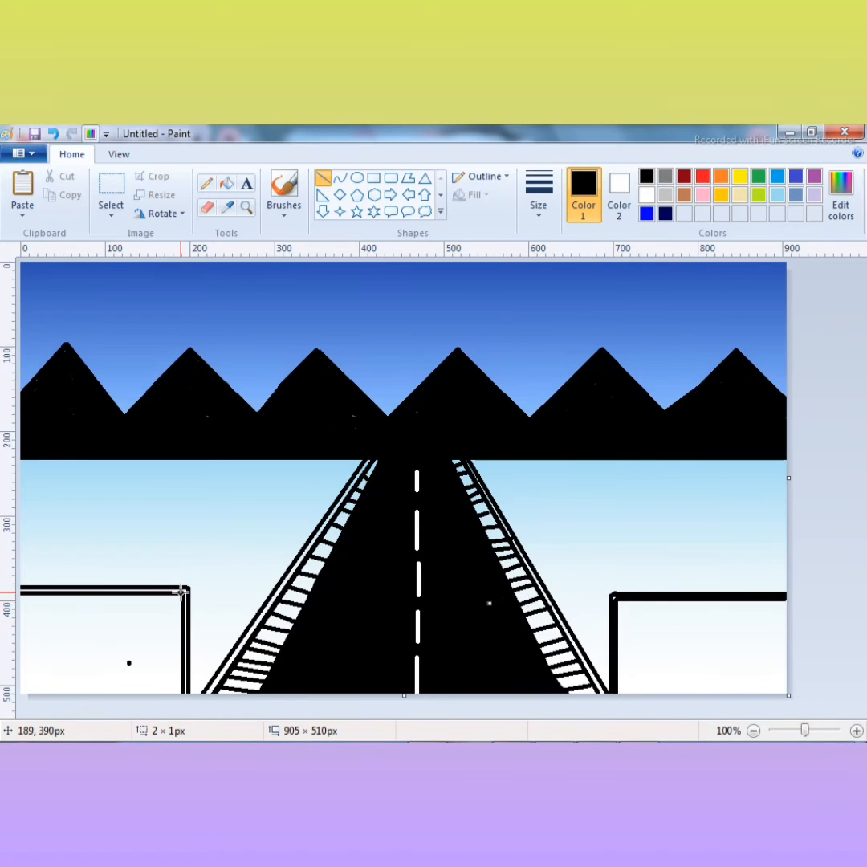
Close the gap between the left frame's double lines with black lines along its top and side.
{"action": "left_click_drag", "start_coordinate": [182, 592], "coordinate": [20, 593]}
{"action": "left_click", "coordinate": [73, 667]}
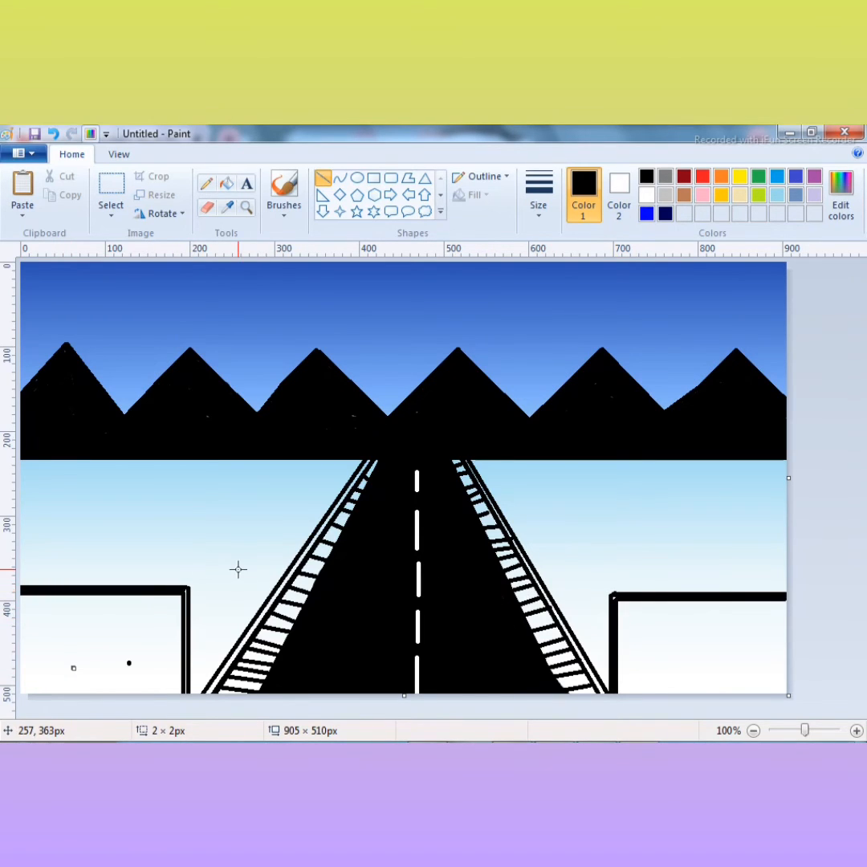
{"action": "key", "text": "ctrl+z"}
{"action": "left_click_drag", "start_coordinate": [183, 588], "coordinate": [20, 592]}
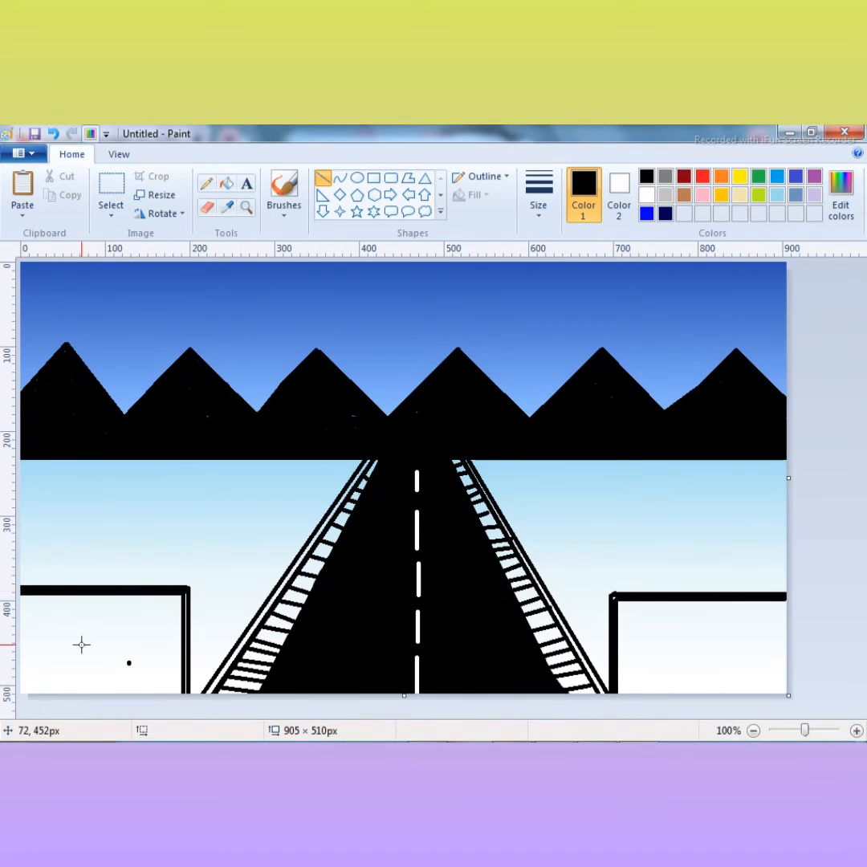
{"action": "left_click_drag", "start_coordinate": [186, 588], "coordinate": [189, 698]}
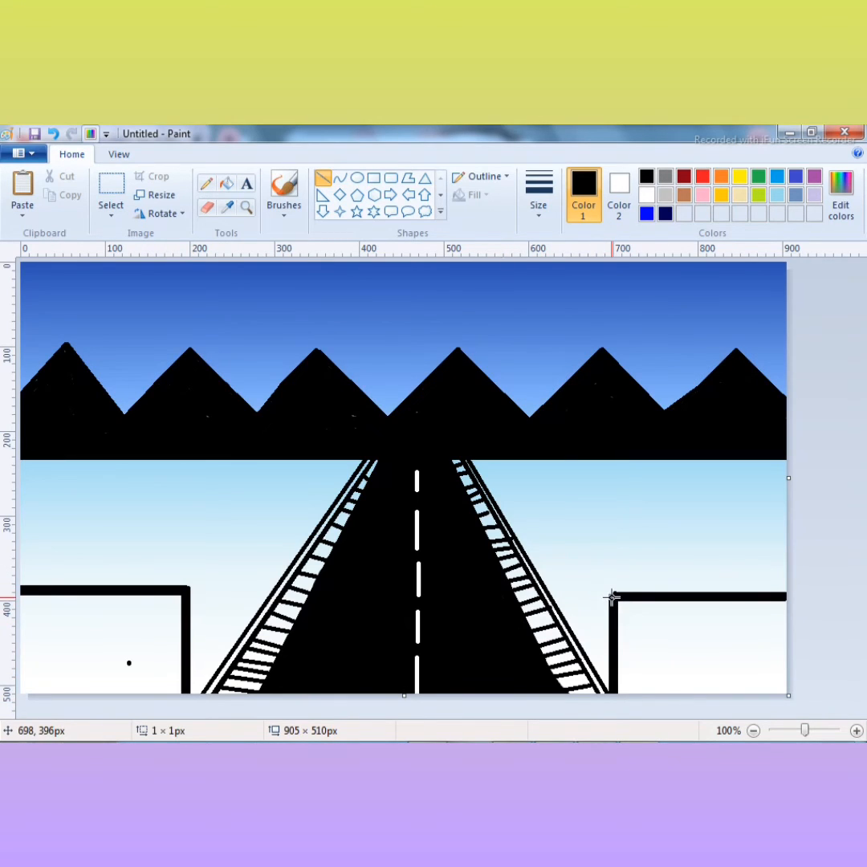
{"action": "left_click", "coordinate": [284, 190]}
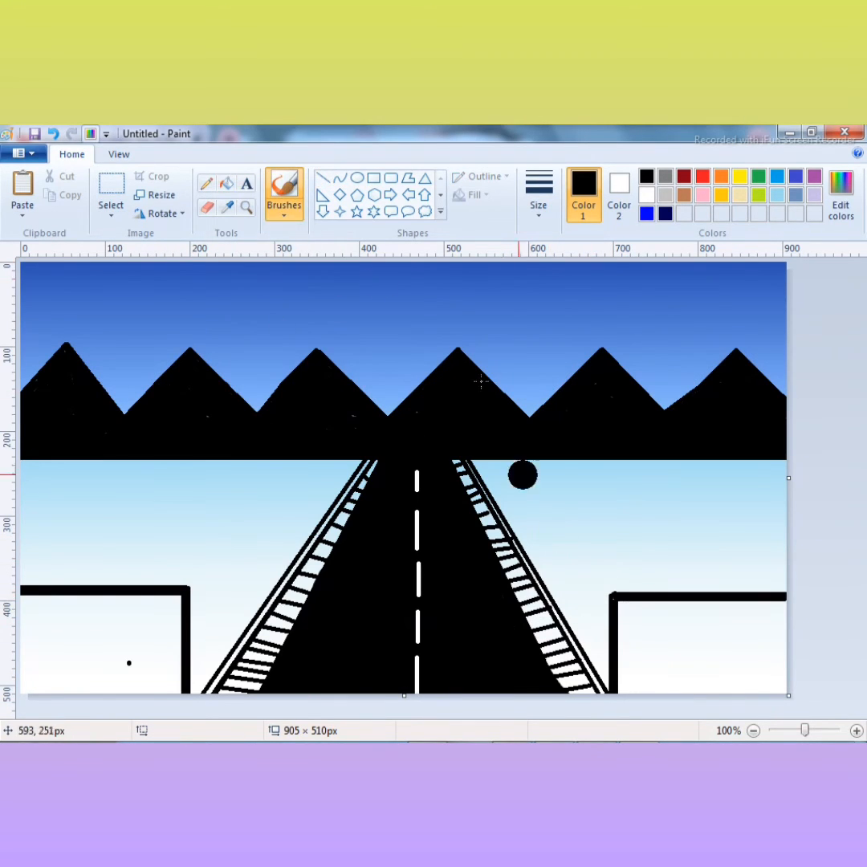
{"action": "left_click", "coordinate": [208, 186]}
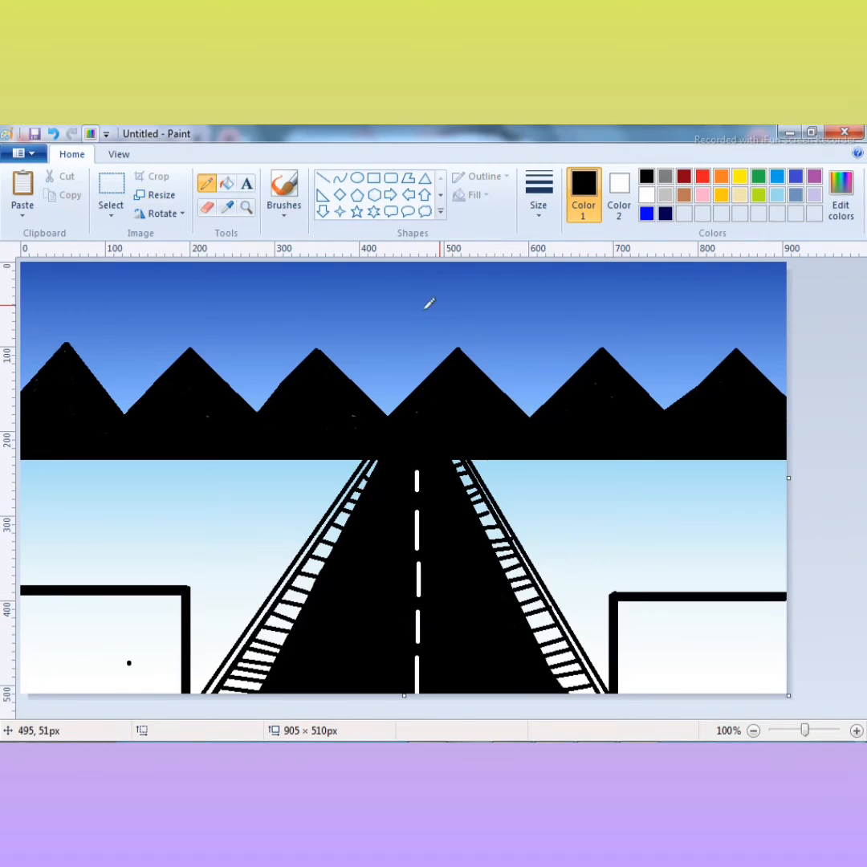
{"action": "left_click", "coordinate": [322, 177]}
Draw three pairs of vertical black bars inside the right frame, starting beside its post and running down to the canvas bottom.
{"action": "left_click_drag", "start_coordinate": [619, 596], "coordinate": [612, 704]}
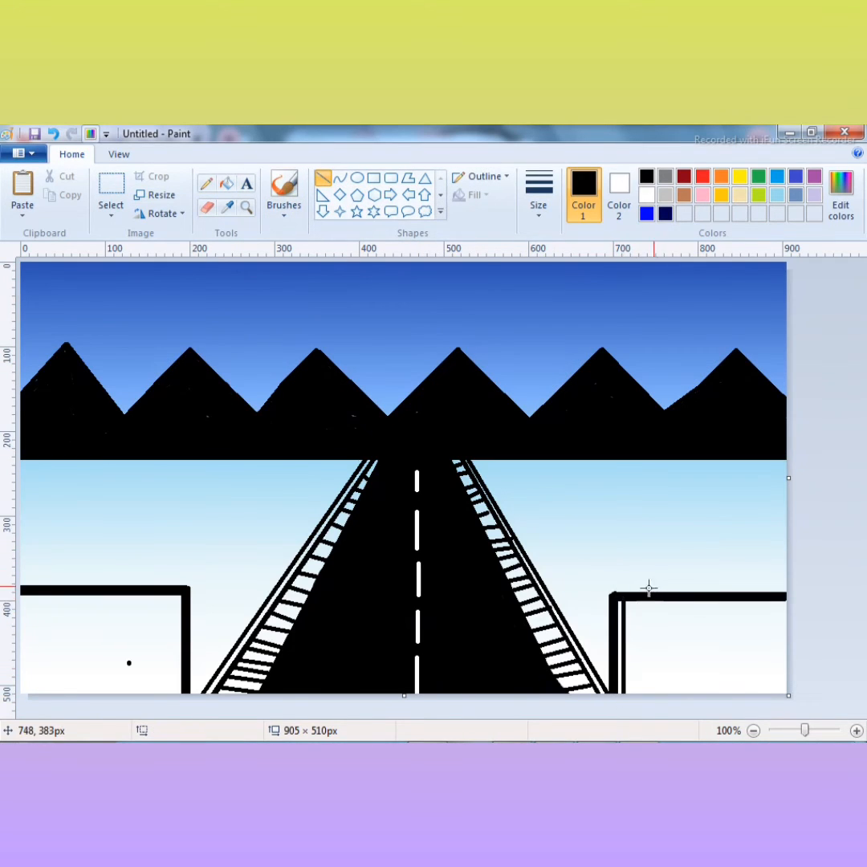
{"action": "left_click_drag", "start_coordinate": [630, 596], "coordinate": [631, 696]}
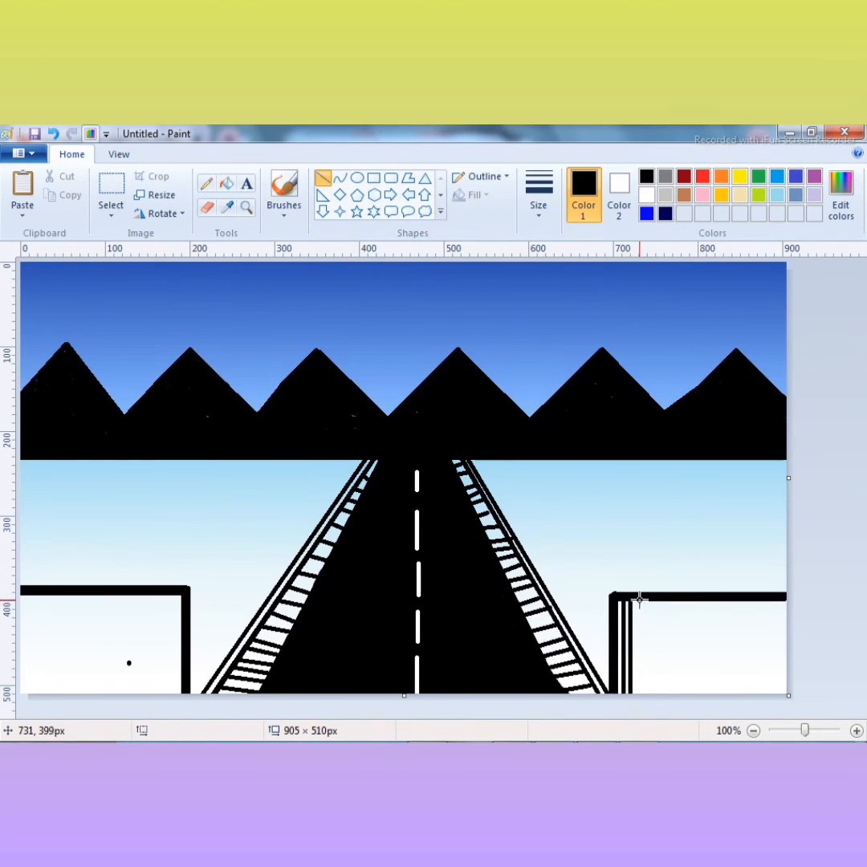
{"action": "left_click_drag", "start_coordinate": [647, 598], "coordinate": [645, 696]}
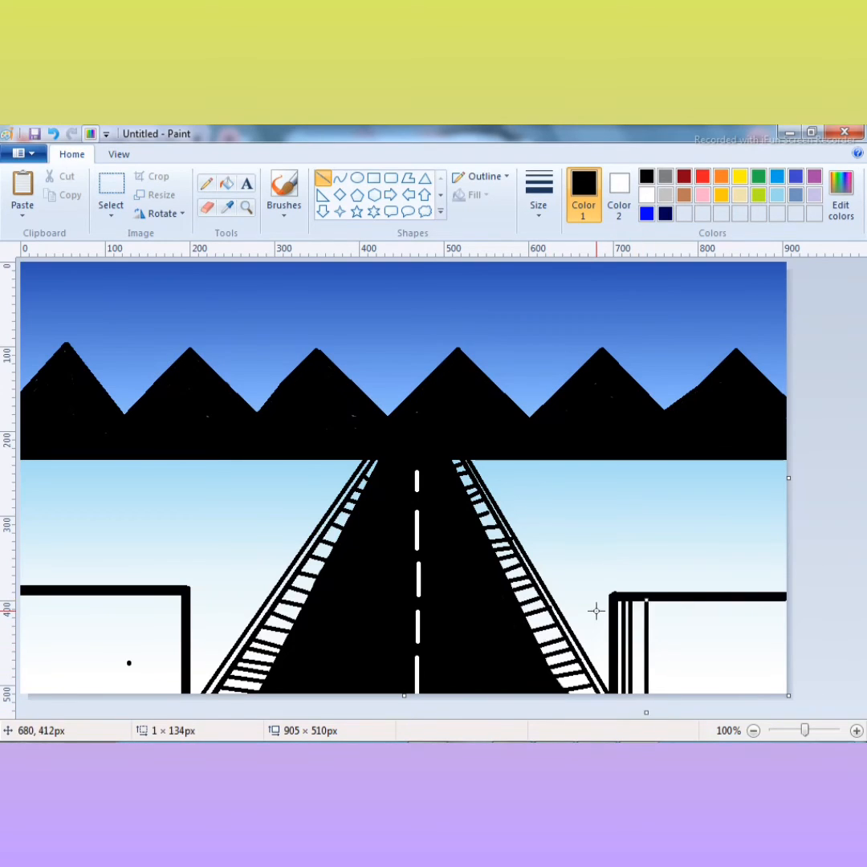
{"action": "left_click_drag", "start_coordinate": [656, 598], "coordinate": [656, 707]}
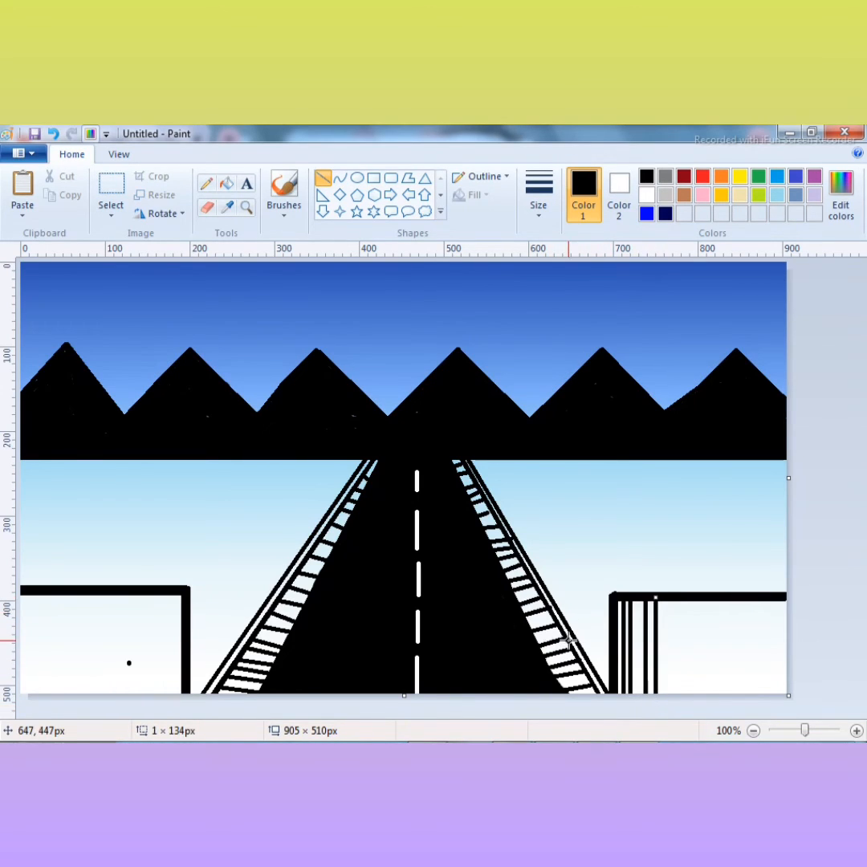
{"action": "left_click_drag", "start_coordinate": [673, 602], "coordinate": [672, 729]}
{"action": "left_click", "coordinate": [488, 630]}
{"action": "left_click_drag", "start_coordinate": [683, 599], "coordinate": [681, 725]}
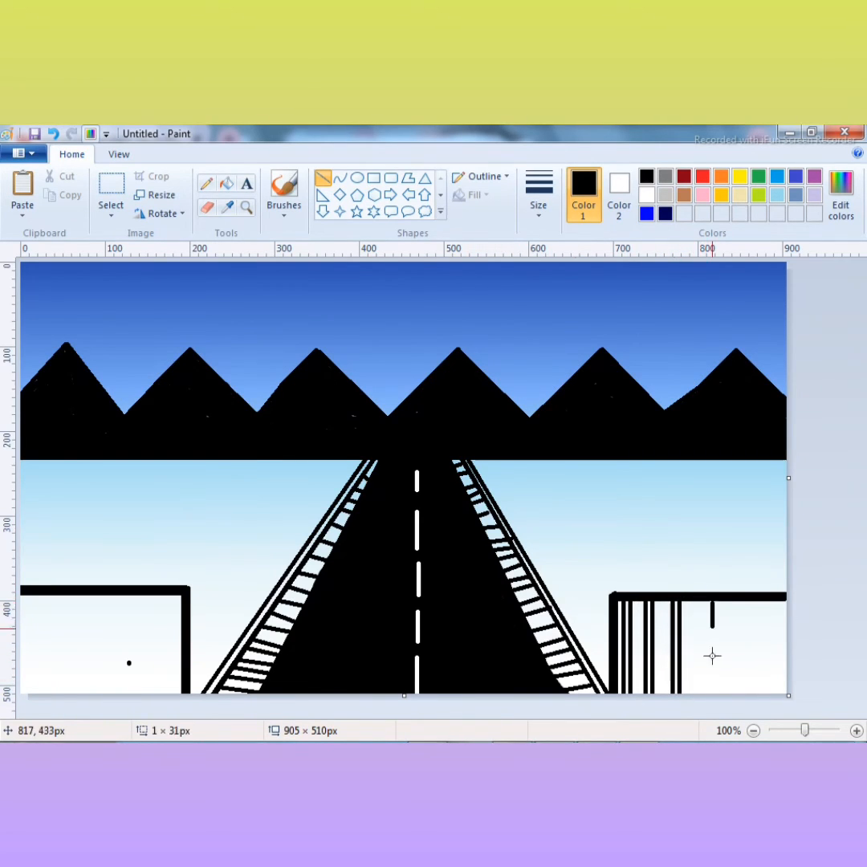
Add three more pairs of vertical black bars across the right frame's remaining space toward the canvas's right edge.
{"action": "left_click_drag", "start_coordinate": [712, 656], "coordinate": [697, 679]}
{"action": "left_click", "coordinate": [501, 637]}
{"action": "left_click_drag", "start_coordinate": [731, 603], "coordinate": [730, 697]}
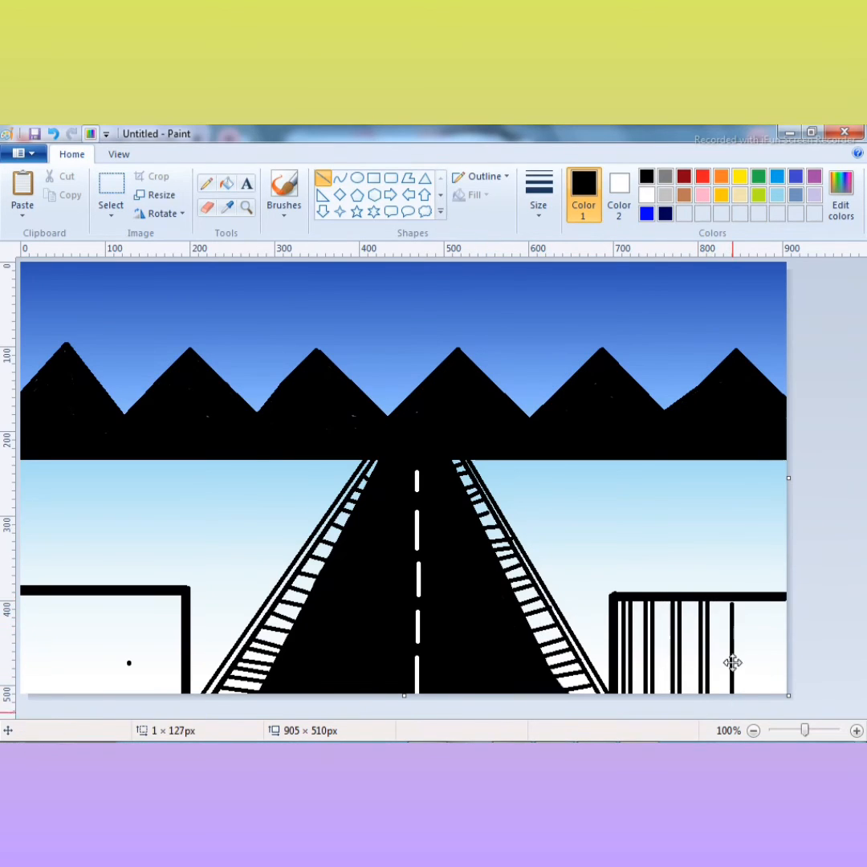
{"action": "left_click_drag", "start_coordinate": [737, 600], "coordinate": [737, 693]}
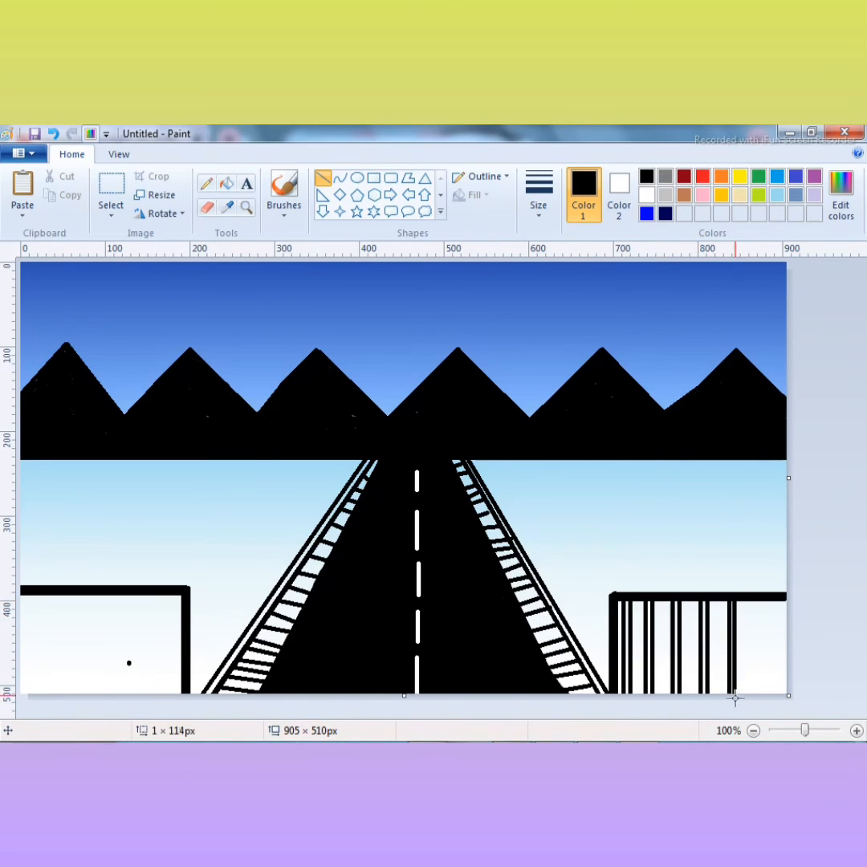
{"action": "left_click", "coordinate": [687, 613]}
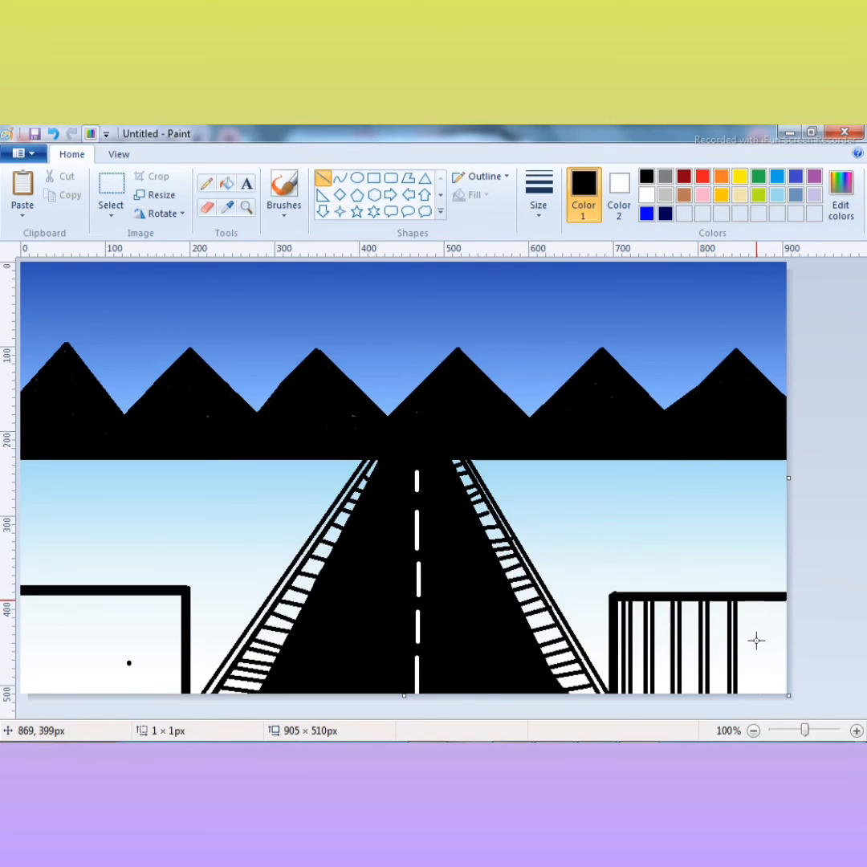
{"action": "left_click_drag", "start_coordinate": [757, 601], "coordinate": [756, 695]}
{"action": "left_click_drag", "start_coordinate": [765, 600], "coordinate": [764, 695]}
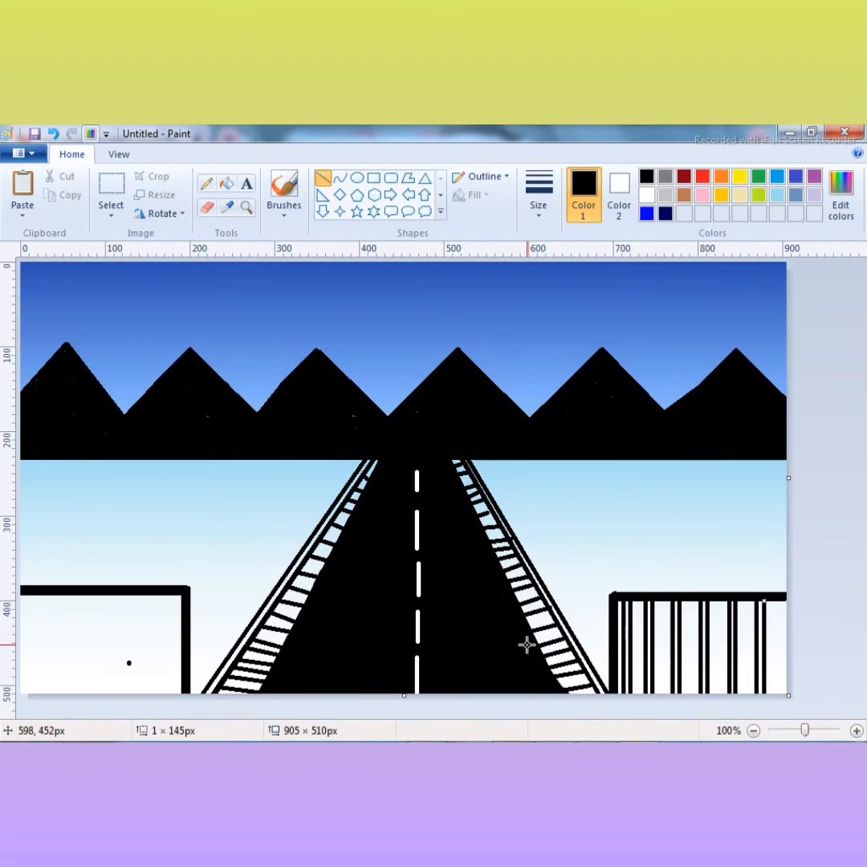
{"action": "left_click", "coordinate": [304, 527]}
{"action": "left_click_drag", "start_coordinate": [765, 601], "coordinate": [774, 737]}
{"action": "left_click_drag", "start_coordinate": [632, 566], "coordinate": [660, 570]}
{"action": "key", "text": "ctrl+z"}
{"action": "key", "text": "ctrl+z"}
Draw one vertical black bar along the canvas's right edge, from the right frame's top down to the bottom.
{"action": "left_click_drag", "start_coordinate": [782, 596], "coordinate": [783, 695]}
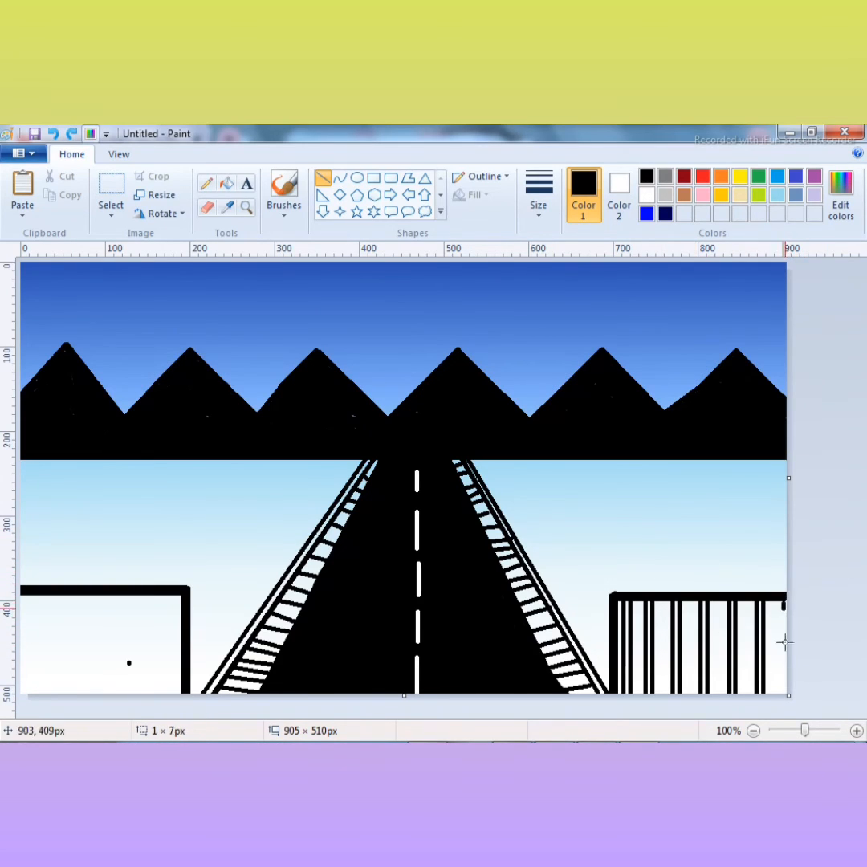
{"action": "left_click_drag", "start_coordinate": [785, 635], "coordinate": [781, 634]}
{"action": "left_click", "coordinate": [574, 648]}
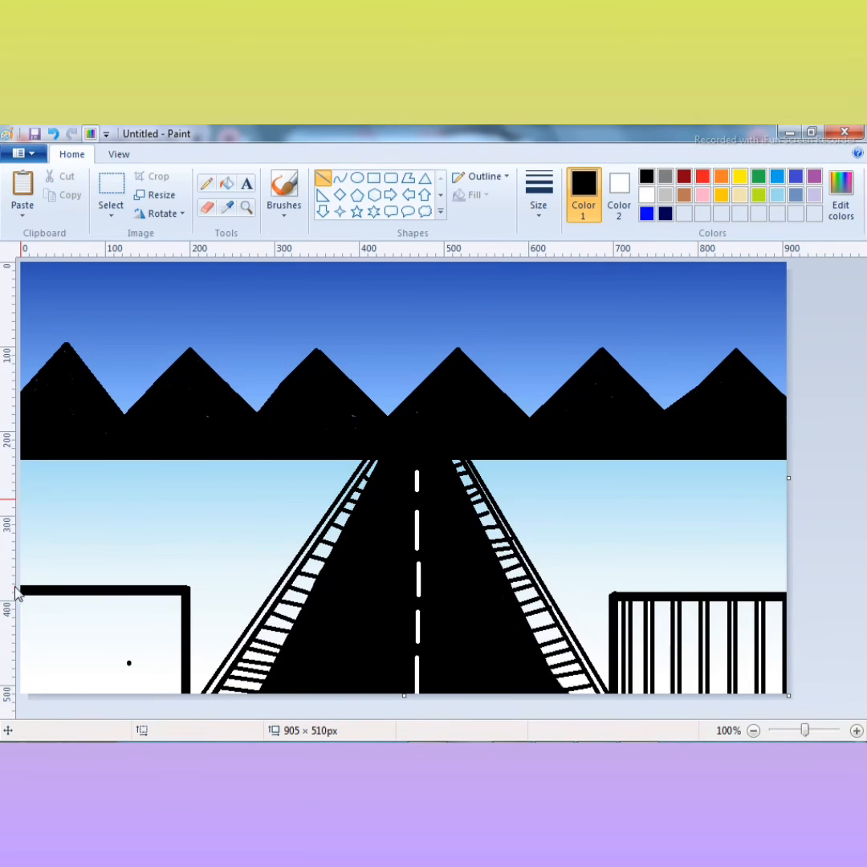
Draw a vertical black bar along the canvas's left edge and one pair of bars beside it inside the left frame.
{"action": "left_click_drag", "start_coordinate": [21, 588], "coordinate": [21, 703]}
{"action": "left_click", "coordinate": [143, 563]}
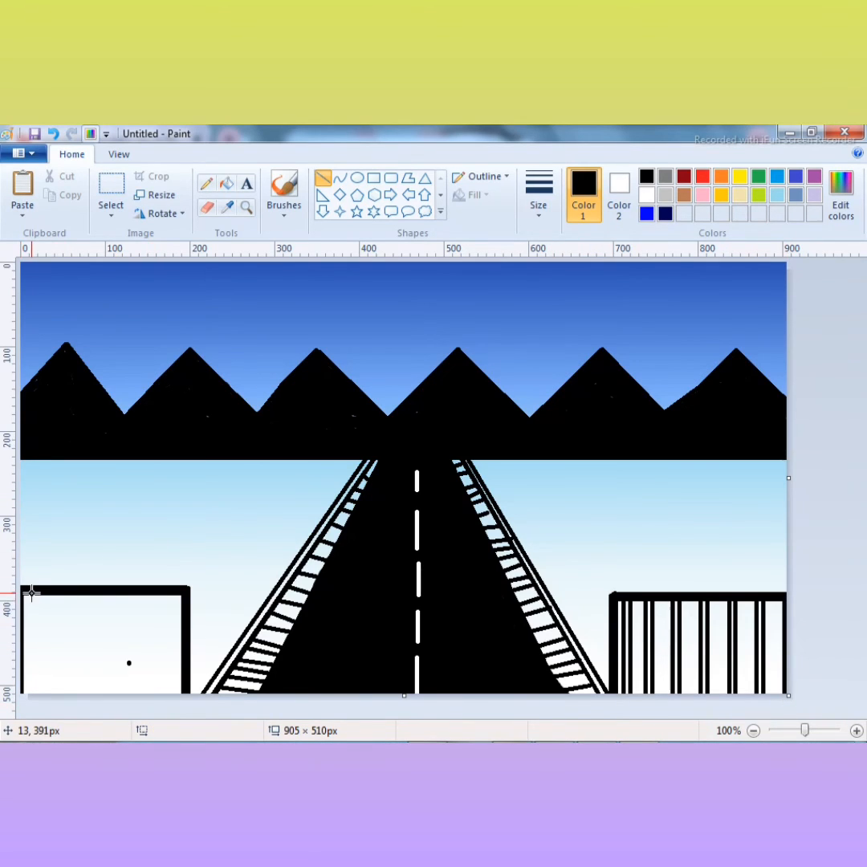
{"action": "left_click", "coordinate": [84, 522]}
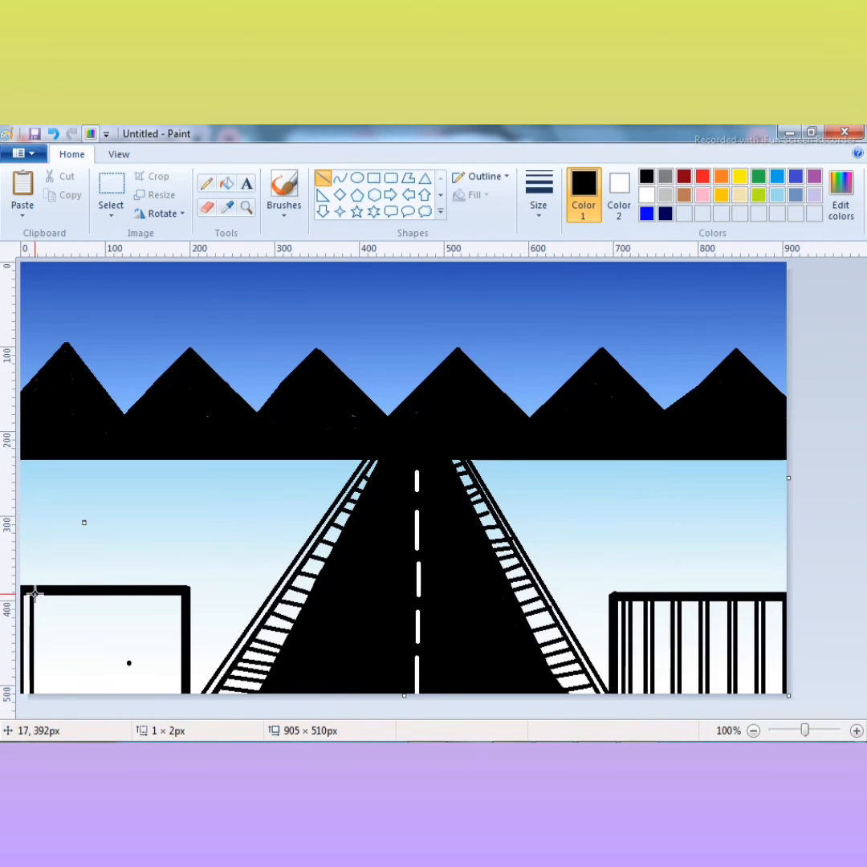
{"action": "left_click_drag", "start_coordinate": [34, 594], "coordinate": [28, 693]}
{"action": "key", "text": "ctrl+z"}
{"action": "key", "text": "ctrl+z"}
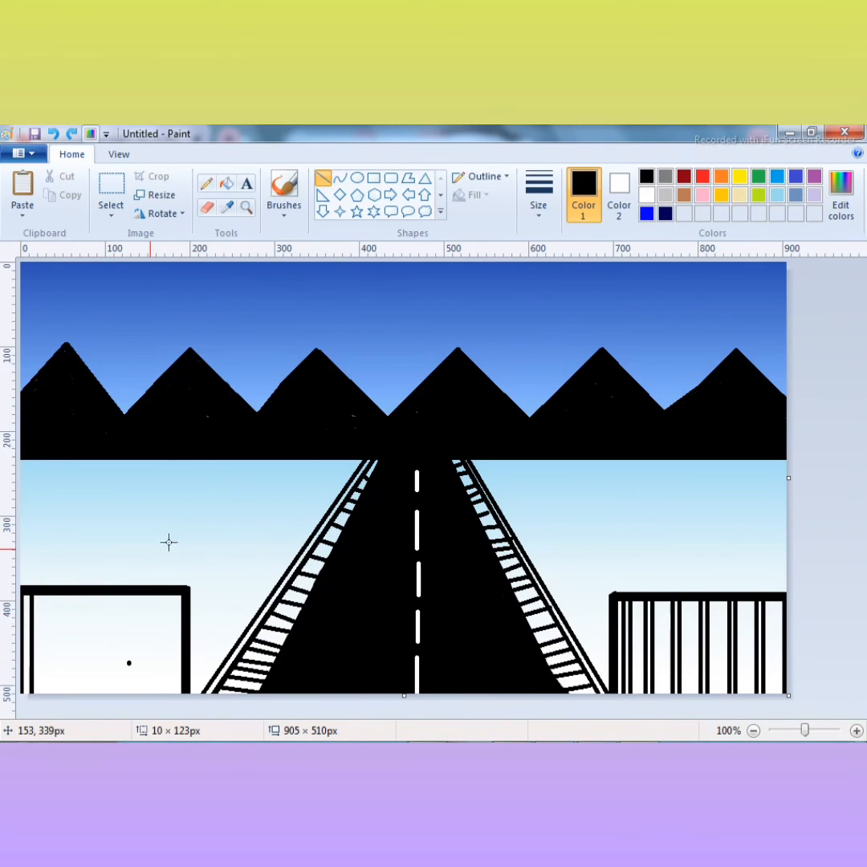
{"action": "left_click_drag", "start_coordinate": [38, 592], "coordinate": [38, 717]}
{"action": "left_click", "coordinate": [326, 618]}
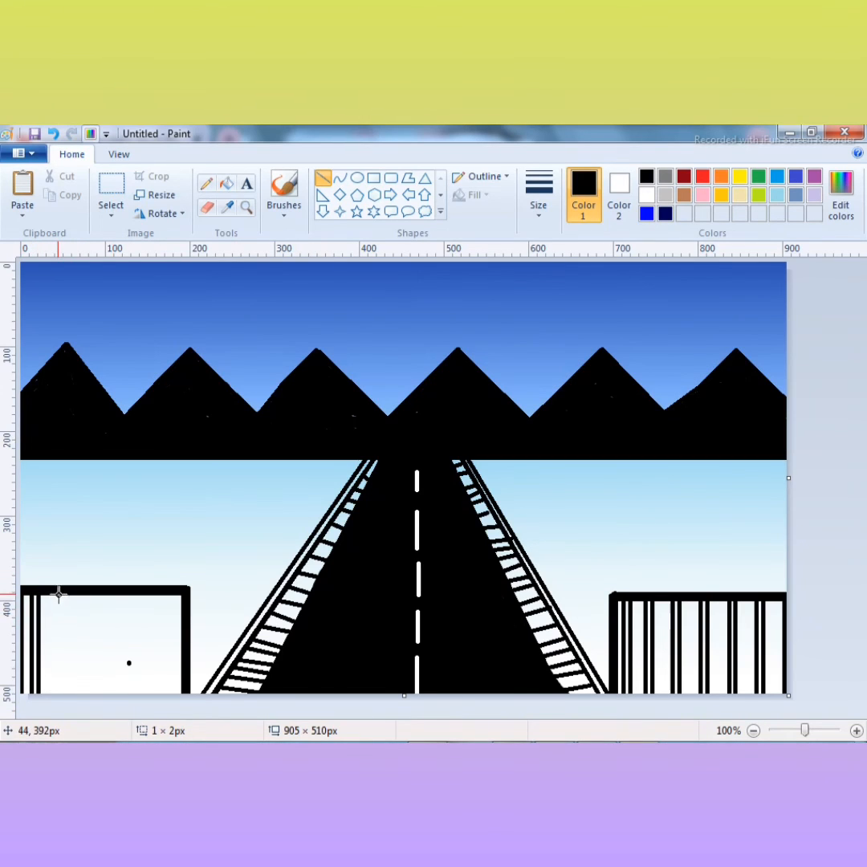
Draw three more pairs of vertical black bars inside the left frame, continuing toward its post down to the canvas bottom.
{"action": "left_click_drag", "start_coordinate": [57, 592], "coordinate": [58, 690]}
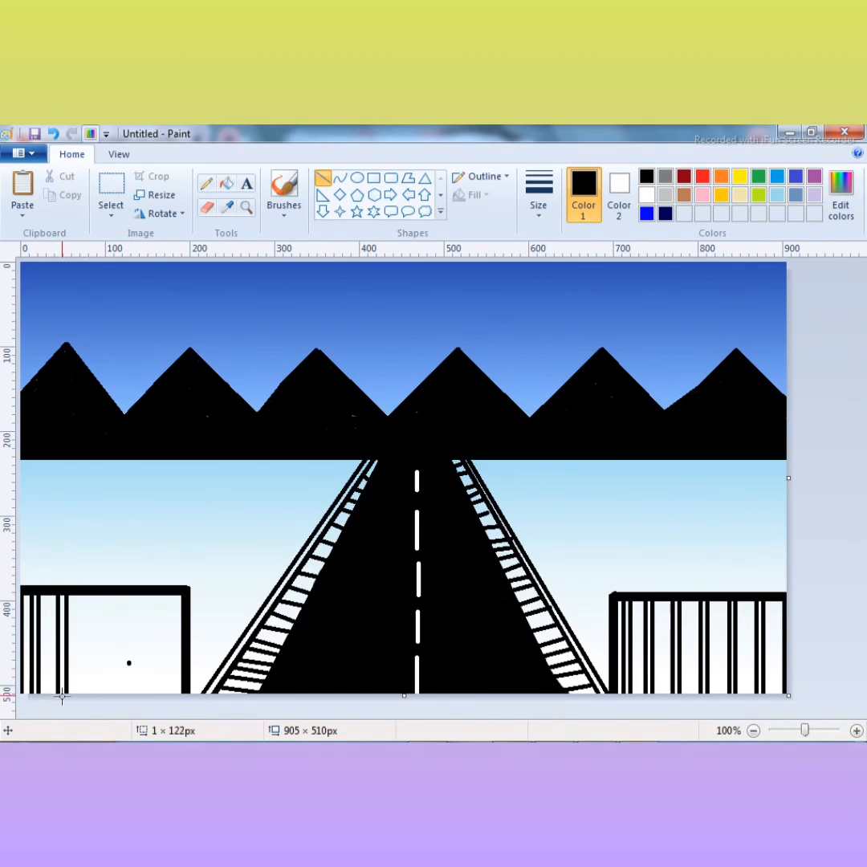
{"action": "left_click_drag", "start_coordinate": [81, 593], "coordinate": [83, 689]}
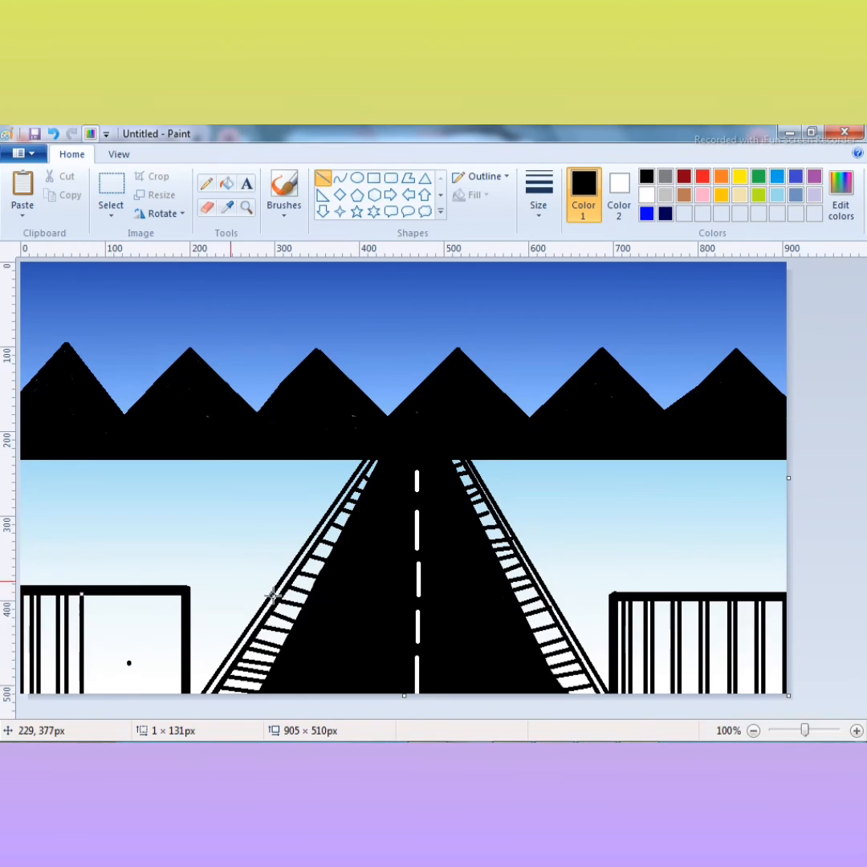
{"action": "left_click", "coordinate": [328, 605]}
{"action": "mouse_move", "coordinate": [88, 592]}
{"action": "left_mouse_down"}
{"action": "mouse_move", "coordinate": [86, 701]}
{"action": "mouse_move", "coordinate": [89, 694]}
{"action": "left_mouse_up"}
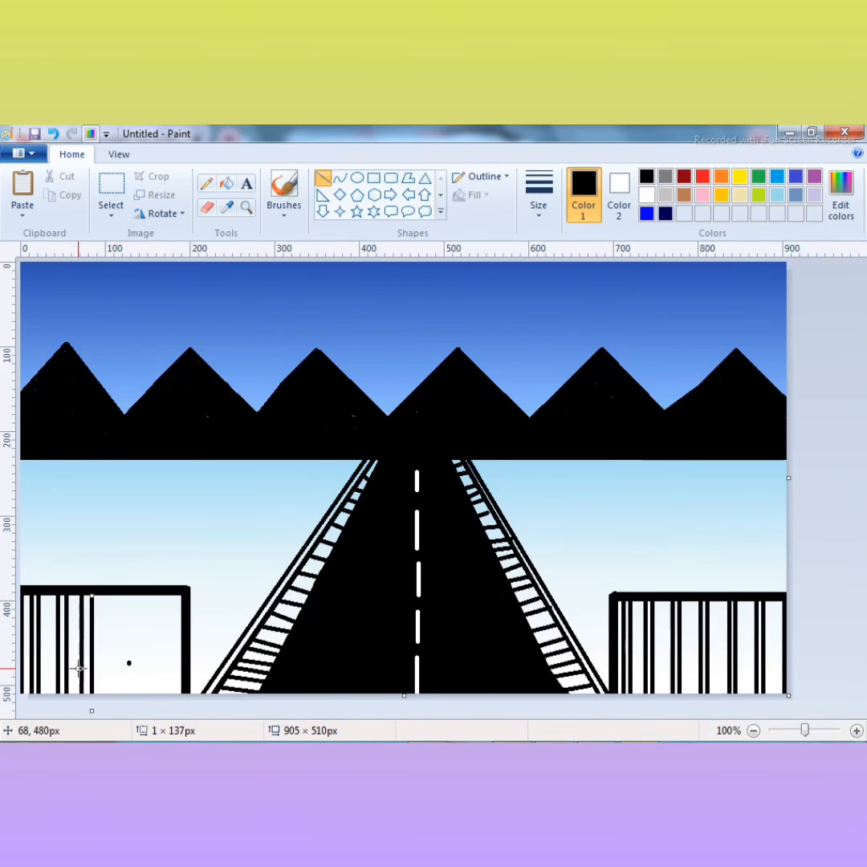
{"action": "left_click_drag", "start_coordinate": [107, 595], "coordinate": [108, 694]}
{"action": "left_click", "coordinate": [337, 603]}
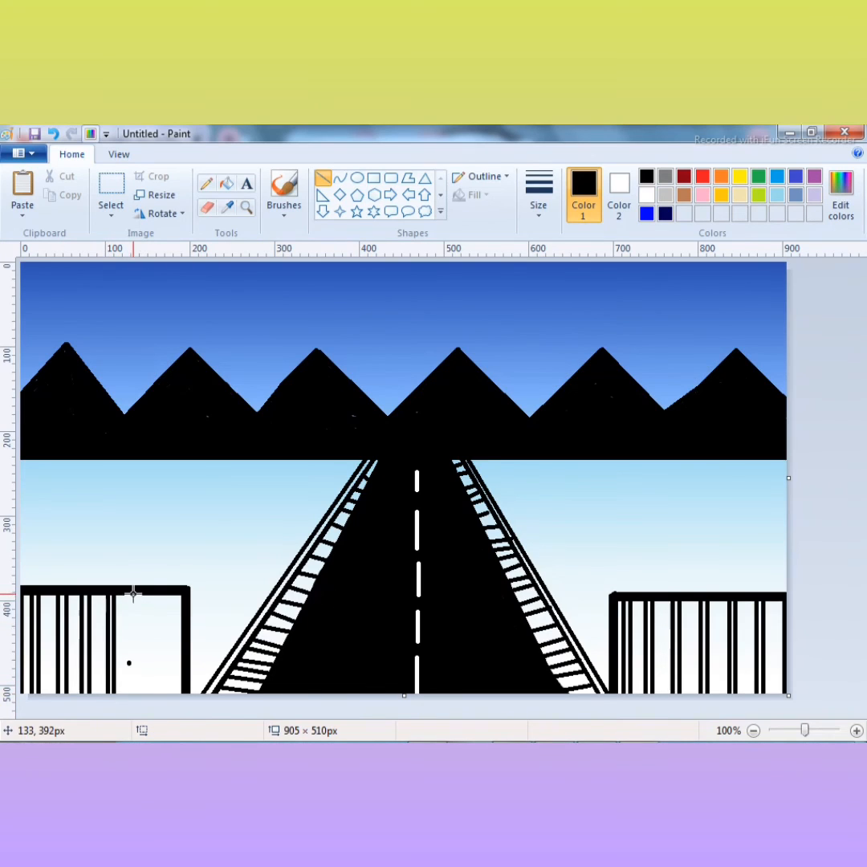
Draw two more pairs of vertical black bars in the left frame's remaining space, from its top rail down to the canvas bottom.
{"action": "left_click_drag", "start_coordinate": [134, 594], "coordinate": [133, 697]}
{"action": "left_click", "coordinate": [341, 601]}
{"action": "left_click_drag", "start_coordinate": [143, 591], "coordinate": [123, 706]}
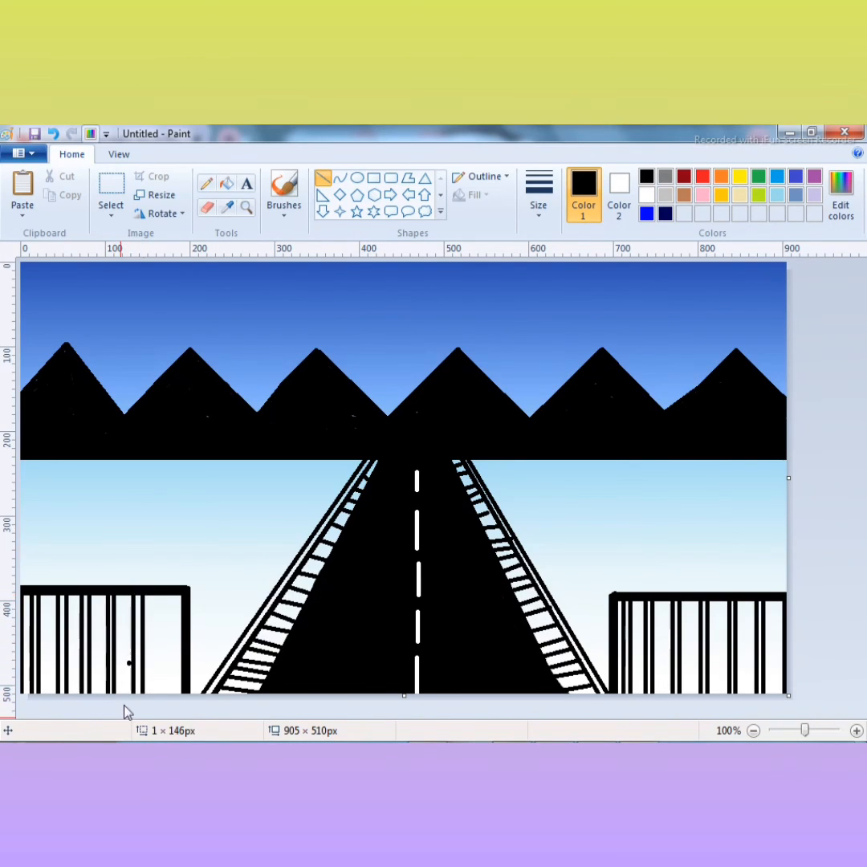
{"action": "left_click_drag", "start_coordinate": [154, 596], "coordinate": [156, 715]}
{"action": "left_click", "coordinate": [356, 606]}
{"action": "left_click_drag", "start_coordinate": [162, 594], "coordinate": [162, 716]}
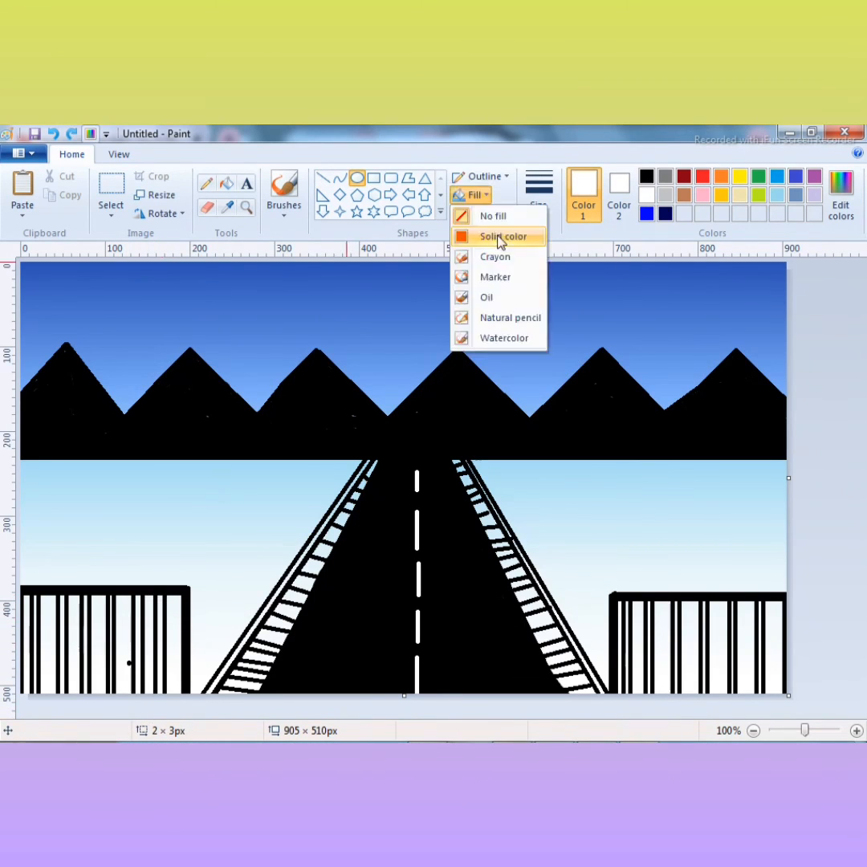
Draw a solid white ellipse about 140 px wide as a moon, centred over the valley between the third and fourth mountains.
{"action": "left_click", "coordinate": [499, 238]}
{"action": "left_click_drag", "start_coordinate": [349, 416], "coordinate": [464, 314]}
{"action": "mouse_move", "coordinate": [415, 366]}
{"action": "left_mouse_down"}
{"action": "mouse_move", "coordinate": [420, 339]}
{"action": "mouse_move", "coordinate": [403, 355]}
{"action": "left_mouse_up"}
{"action": "left_click", "coordinate": [306, 367]}
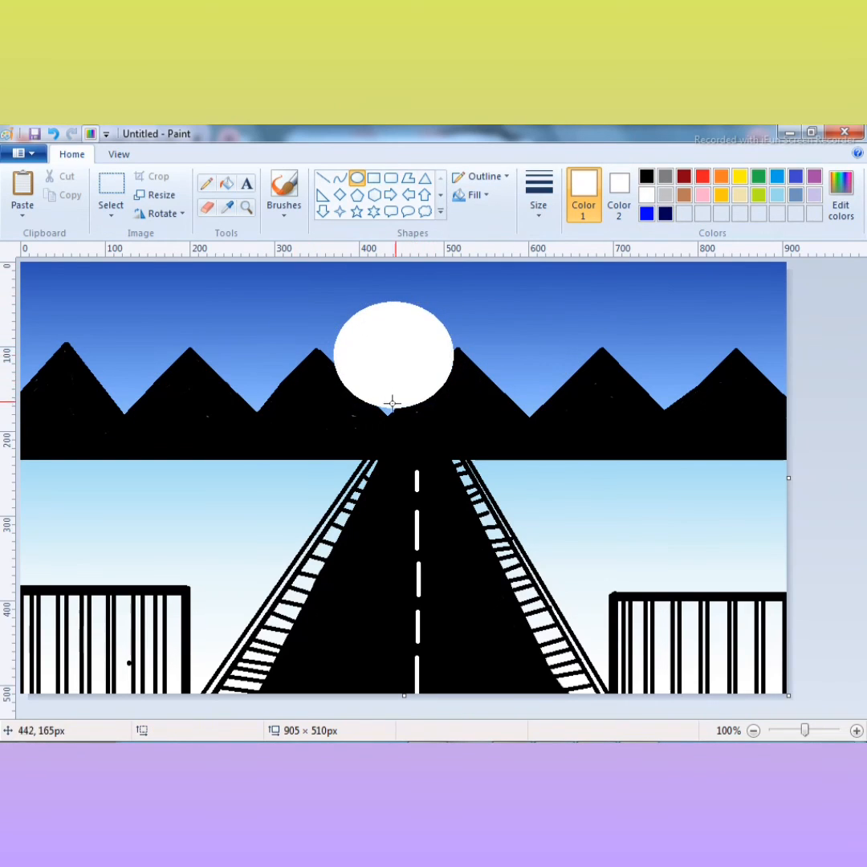
Redraw the two mountain slopes crossing the moon as straight black lines from the valley up to the third and fourth peaks.
{"action": "left_click", "coordinate": [322, 177]}
{"action": "left_click_drag", "start_coordinate": [379, 419], "coordinate": [456, 349]}
{"action": "left_click", "coordinate": [646, 176]}
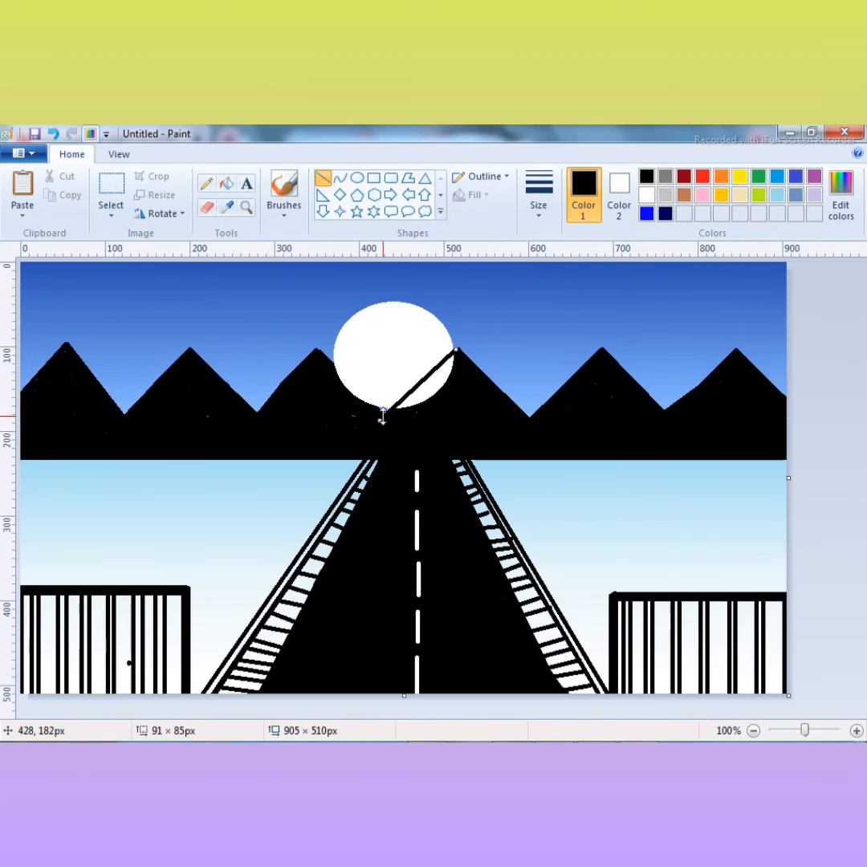
{"action": "left_click", "coordinate": [354, 403]}
{"action": "left_click_drag", "start_coordinate": [390, 411], "coordinate": [319, 353]}
Brush black over the white moon areas beneath the redrawn slopes, undoing stray strokes, so the moon sits behind the mountains.
{"action": "left_click_drag", "start_coordinate": [316, 418], "coordinate": [319, 422]}
{"action": "key", "text": "ctrl+z"}
{"action": "key", "text": "ctrl+z"}
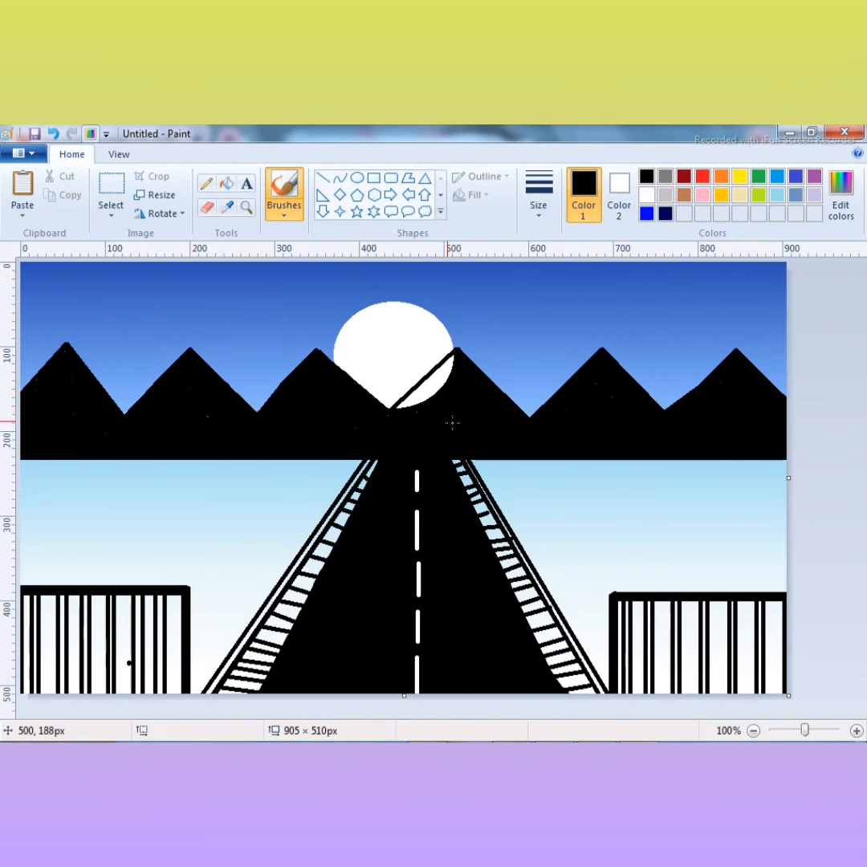
{"action": "left_click_drag", "start_coordinate": [454, 368], "coordinate": [442, 370]}
{"action": "key", "text": "ctrl+z"}
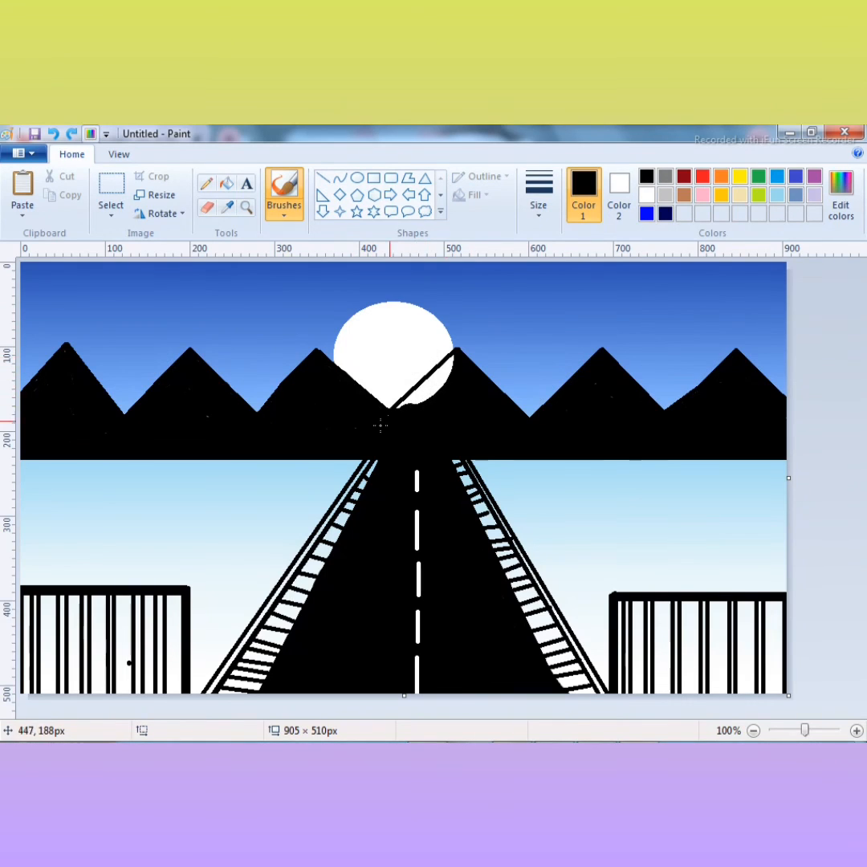
{"action": "left_click", "coordinate": [420, 397]}
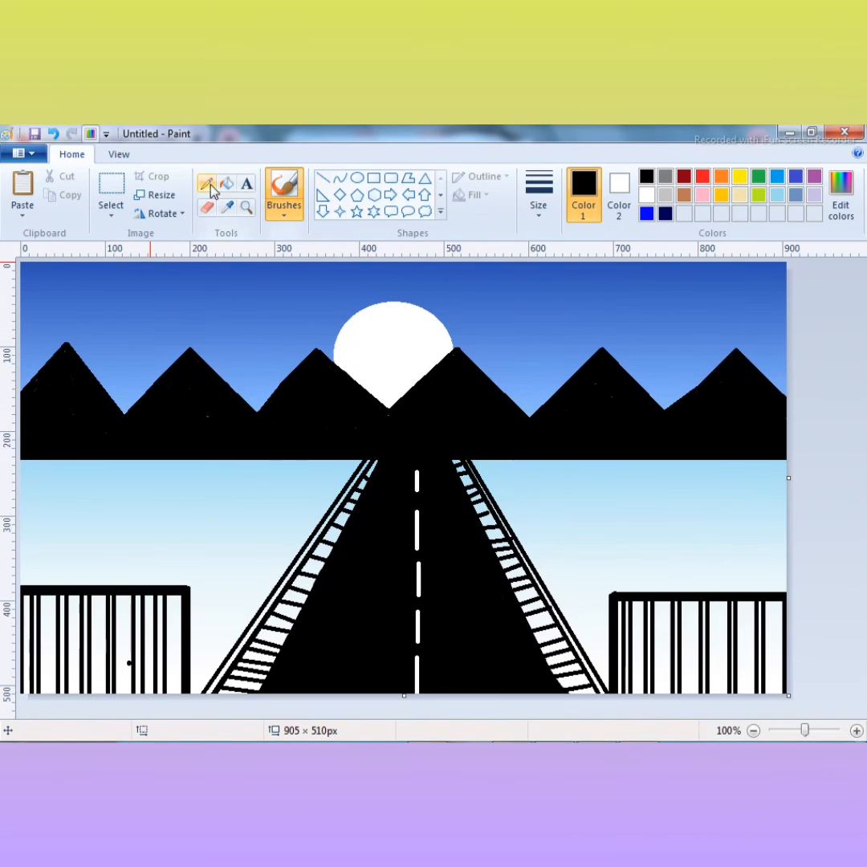
Dot tiny white stars across the sky left of the moon using the second-thinnest brush size.
{"action": "left_click", "coordinate": [647, 194]}
{"action": "left_click", "coordinate": [539, 193]}
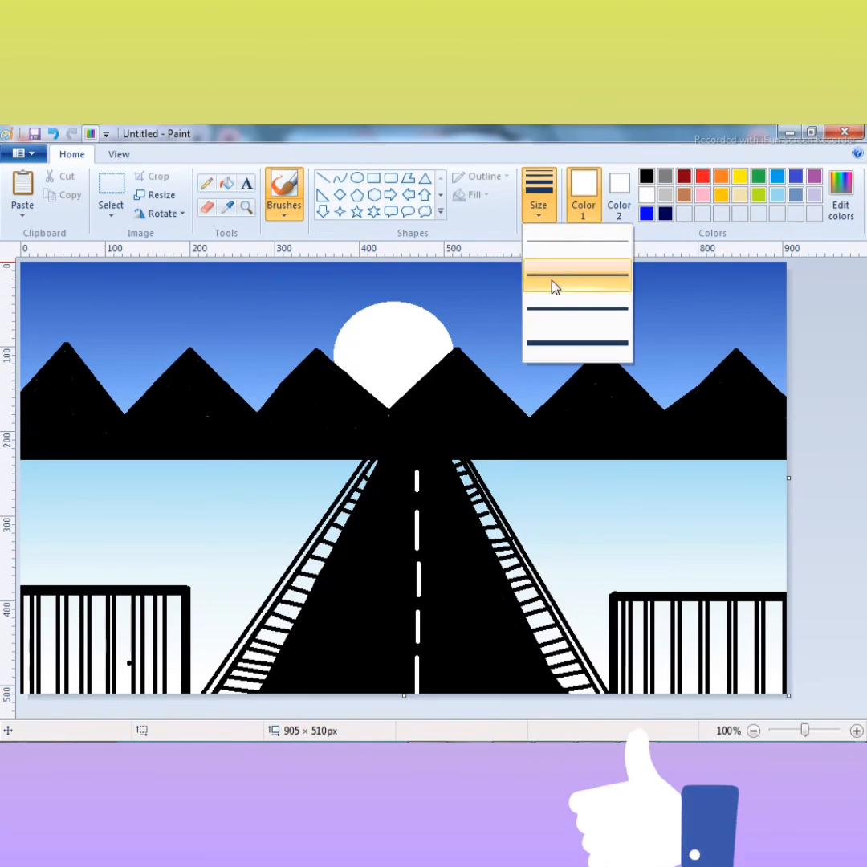
{"action": "left_click", "coordinate": [552, 281]}
{"action": "left_click", "coordinate": [292, 294]}
{"action": "left_click", "coordinate": [197, 303]}
{"action": "left_click", "coordinate": [55, 279]}
Add larger white stars across the sky on both sides of the moon using the third brush size.
{"action": "left_click", "coordinate": [538, 194]}
{"action": "left_click", "coordinate": [531, 310]}
{"action": "left_click", "coordinate": [203, 305]}
{"action": "left_click", "coordinate": [333, 315]}
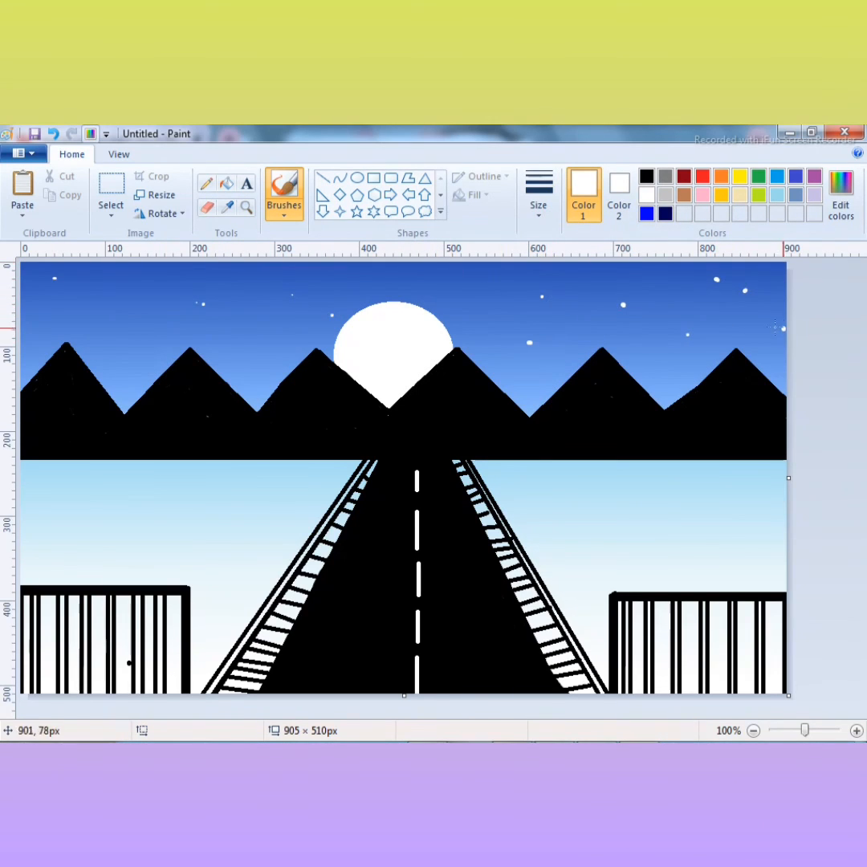
Paint a short white streak beside the small star right of the moon with the Oil brush at the thinnest size.
{"action": "left_click", "coordinate": [285, 216]}
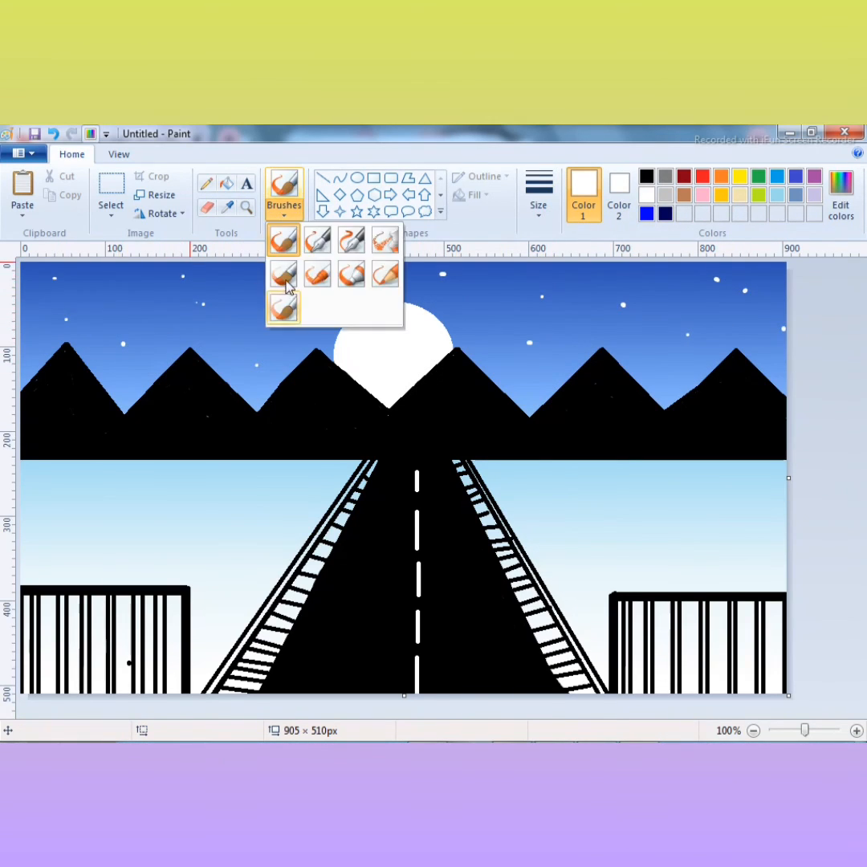
{"action": "left_click", "coordinate": [284, 277]}
{"action": "left_click", "coordinate": [539, 205]}
{"action": "left_click", "coordinate": [547, 253]}
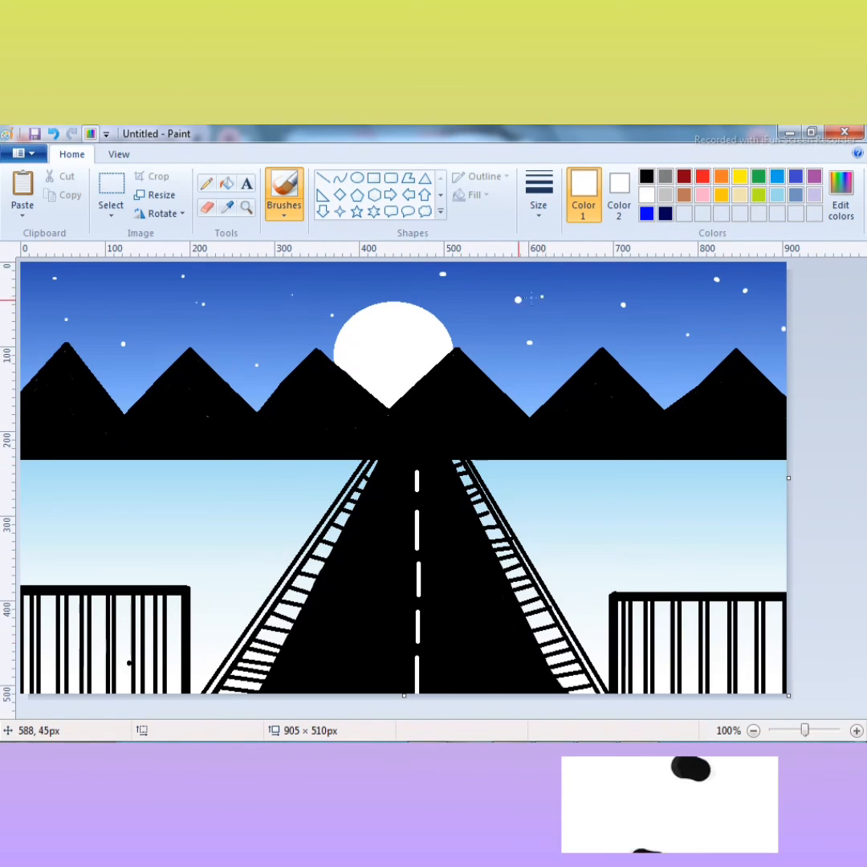
{"action": "left_click_drag", "start_coordinate": [542, 299], "coordinate": [534, 303]}
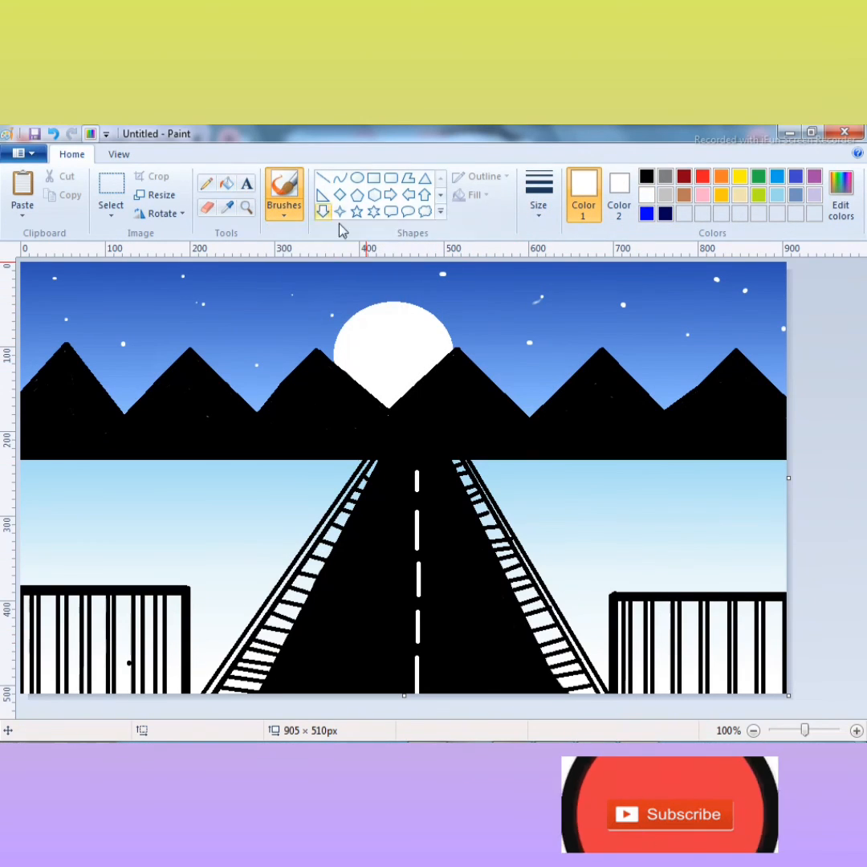